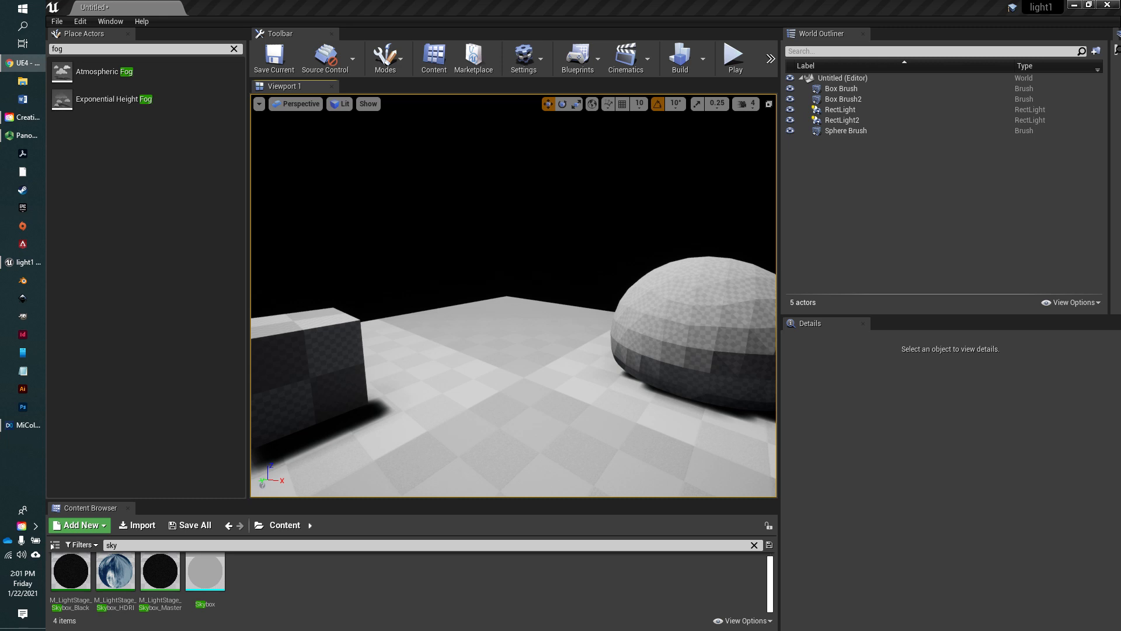
- Search the placeable actors for "fog" and place an Atmospheric Fog actor in the scene above the floor
{"action": "right_click_drag", "start_coordinate": [564, 306], "coordinate": [604, 316]}
{"action": "left_click", "coordinate": [234, 48]}
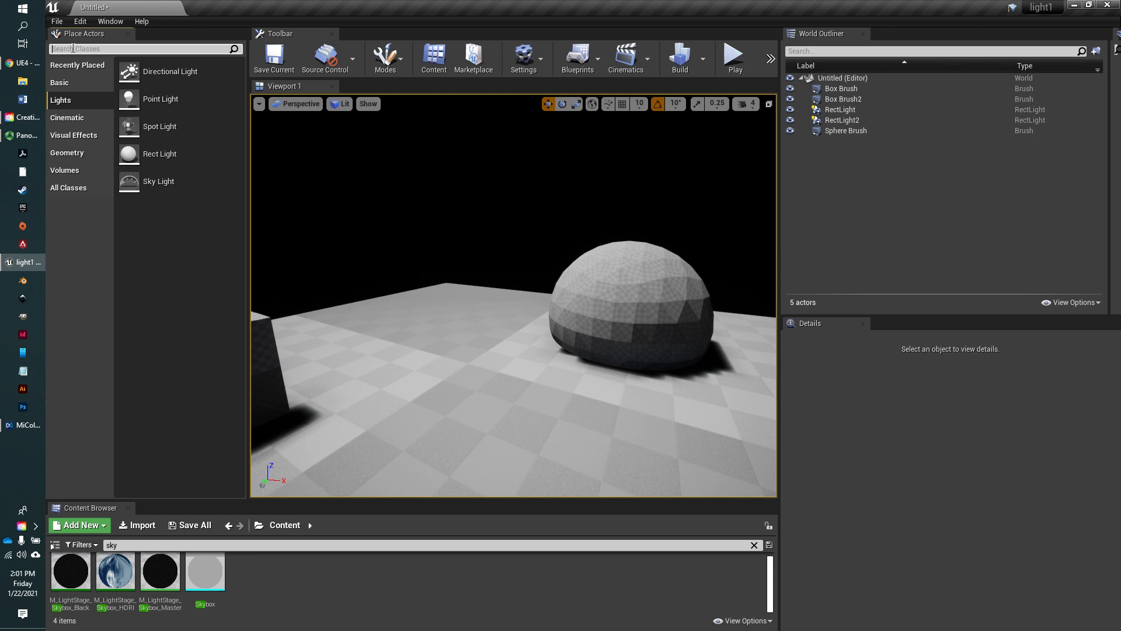
{"action": "type", "text": "fog"}
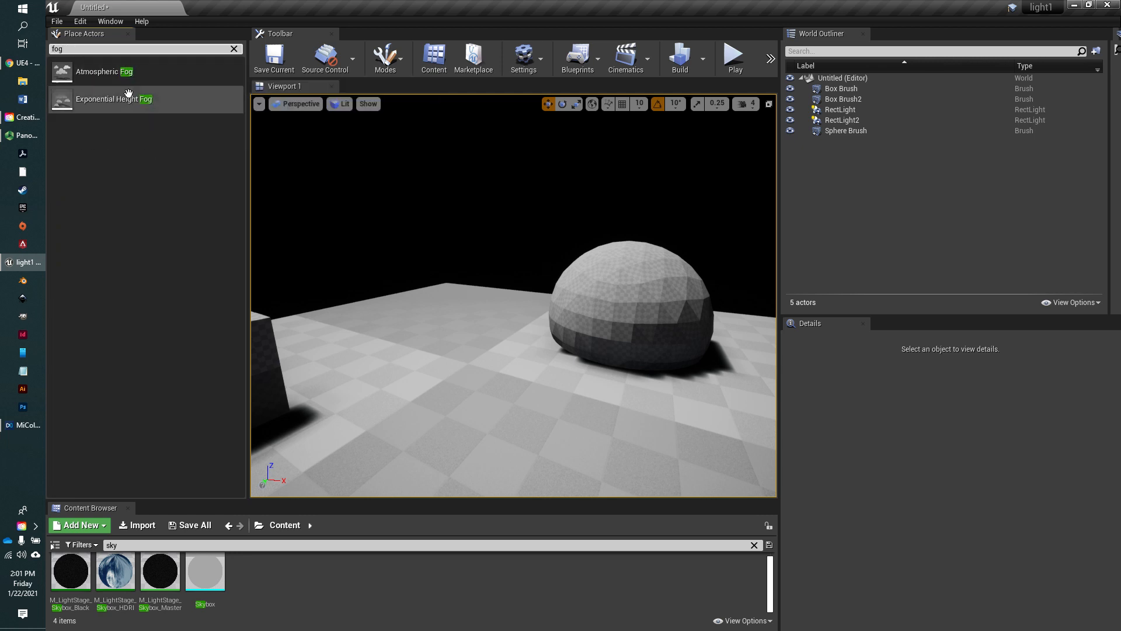
{"action": "left_click_drag", "start_coordinate": [87, 76], "coordinate": [456, 166]}
{"action": "right_click_drag", "start_coordinate": [451, 207], "coordinate": [736, 197]}
{"action": "key", "text": "s"}
{"action": "key", "text": "f"}
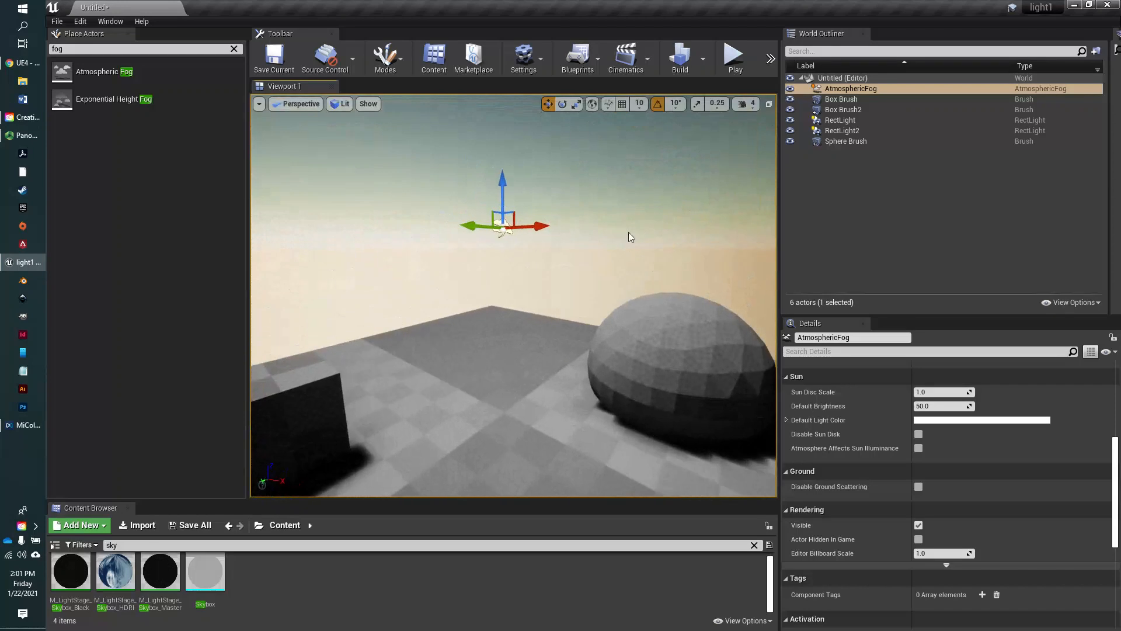
{"action": "right_click_drag", "start_coordinate": [630, 234], "coordinate": [579, 226]}
{"action": "right_click_drag", "start_coordinate": [463, 322], "coordinate": [461, 324]}
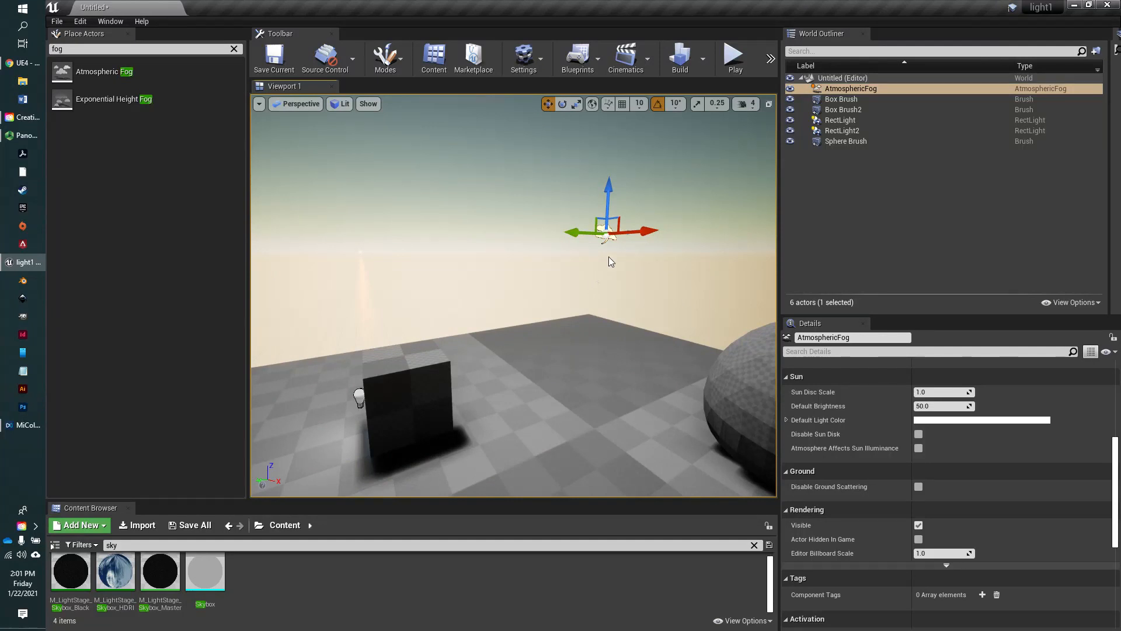
{"action": "right_click_drag", "start_coordinate": [429, 259], "coordinate": [435, 248]}
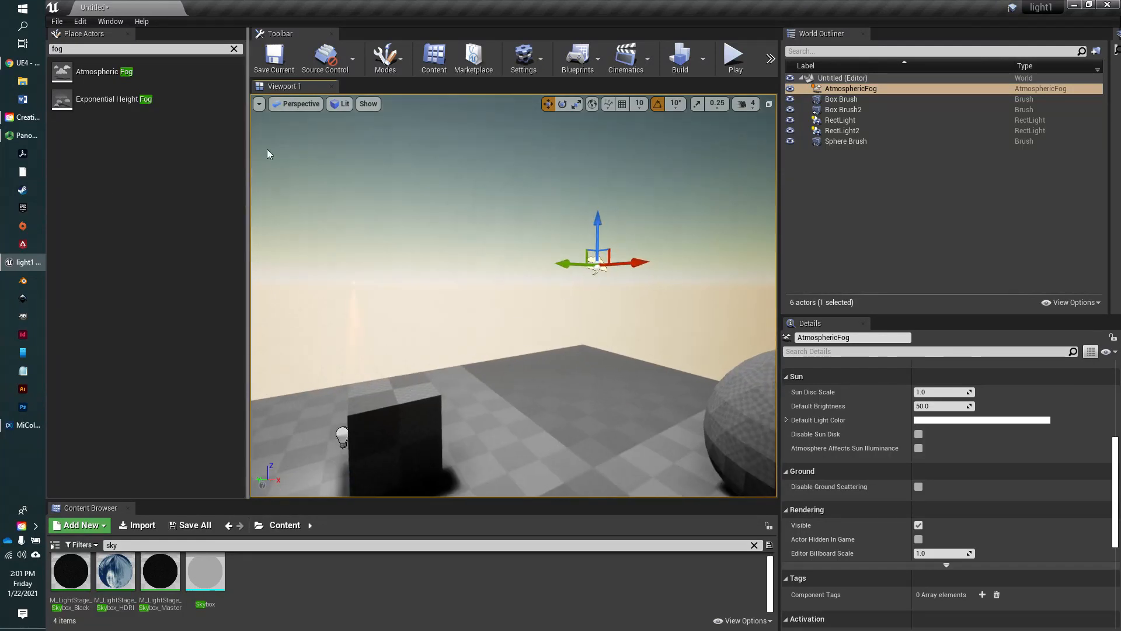
- Clear the actor search and place a Directional Light in the sky above the floor, near the fog actor
{"action": "left_click", "coordinate": [234, 49]}
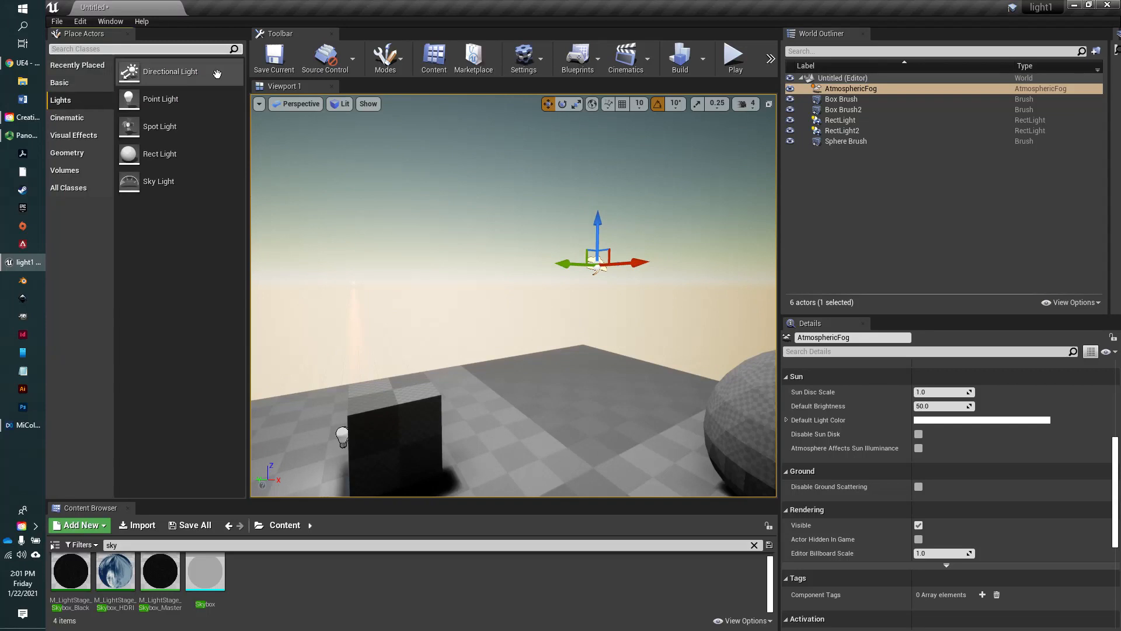
{"action": "left_click_drag", "start_coordinate": [169, 72], "coordinate": [450, 207]}
{"action": "right_click_drag", "start_coordinate": [450, 207], "coordinate": [429, 269]}
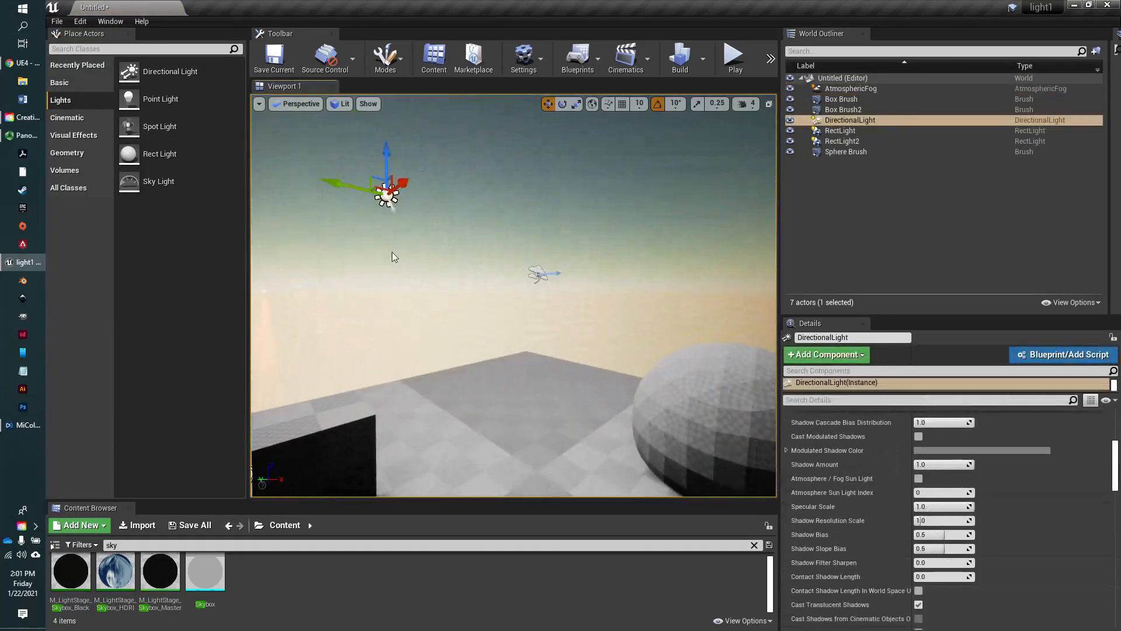
{"action": "left_click_drag", "start_coordinate": [327, 181], "coordinate": [374, 191]}
{"action": "right_click_drag", "start_coordinate": [620, 175], "coordinate": [646, 187]}
- Rename the directional light to Sunlight and shift it along its Y axis toward the fog actor
{"action": "left_click", "coordinate": [841, 337]}
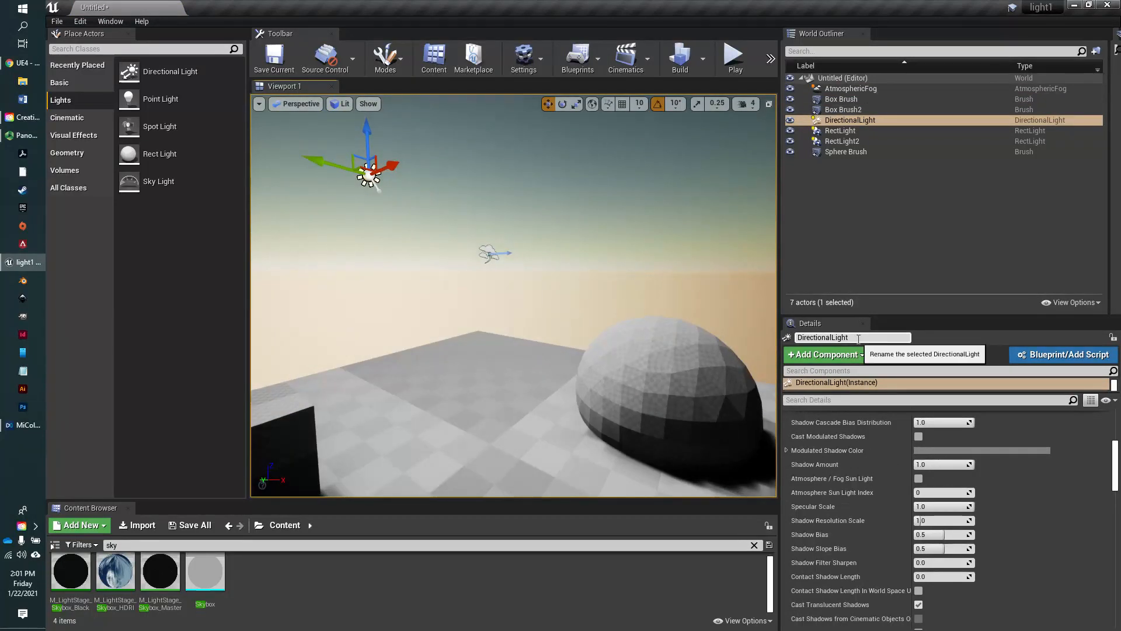
{"action": "type", "text": "Sunlight"}
{"action": "key", "text": "Return"}
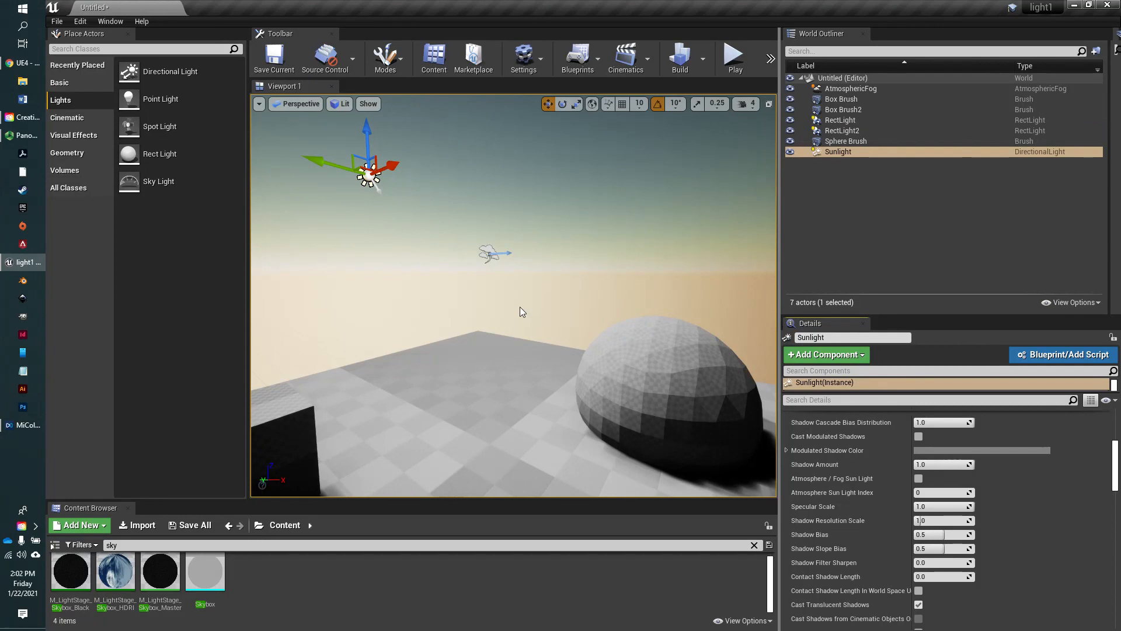
{"action": "left_click_drag", "start_coordinate": [327, 163], "coordinate": [390, 179]}
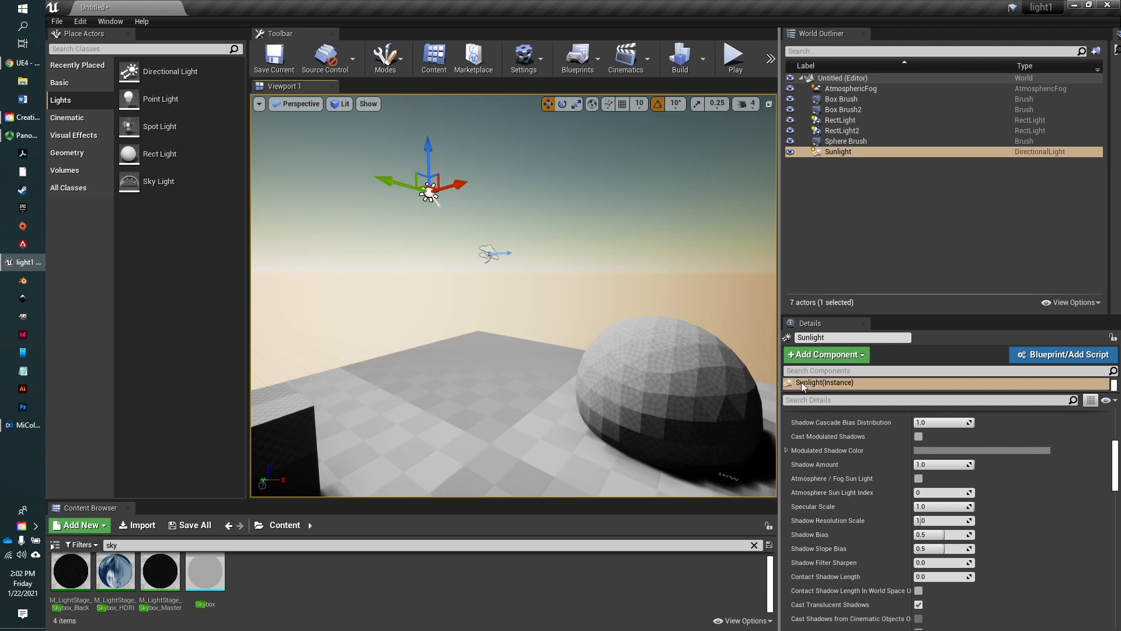
- Enable Atmosphere / Fog Sun Light in the advanced light settings of the Sunlight actor
{"action": "left_click", "coordinate": [837, 150]}
{"action": "scroll", "coordinate": [883, 456], "scroll_direction": "up", "scroll_amount": 2}
{"action": "scroll", "coordinate": [883, 455], "scroll_direction": "up", "scroll_amount": 6}
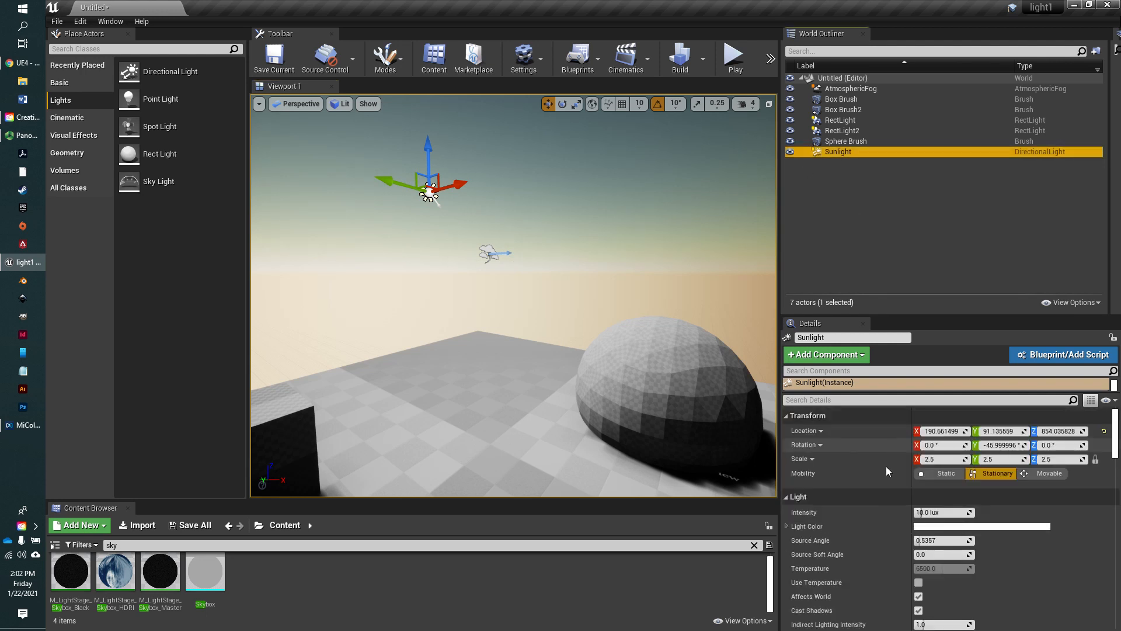
{"action": "scroll", "coordinate": [892, 469], "scroll_direction": "down", "scroll_amount": 1}
{"action": "scroll", "coordinate": [888, 471], "scroll_direction": "down", "scroll_amount": 10}
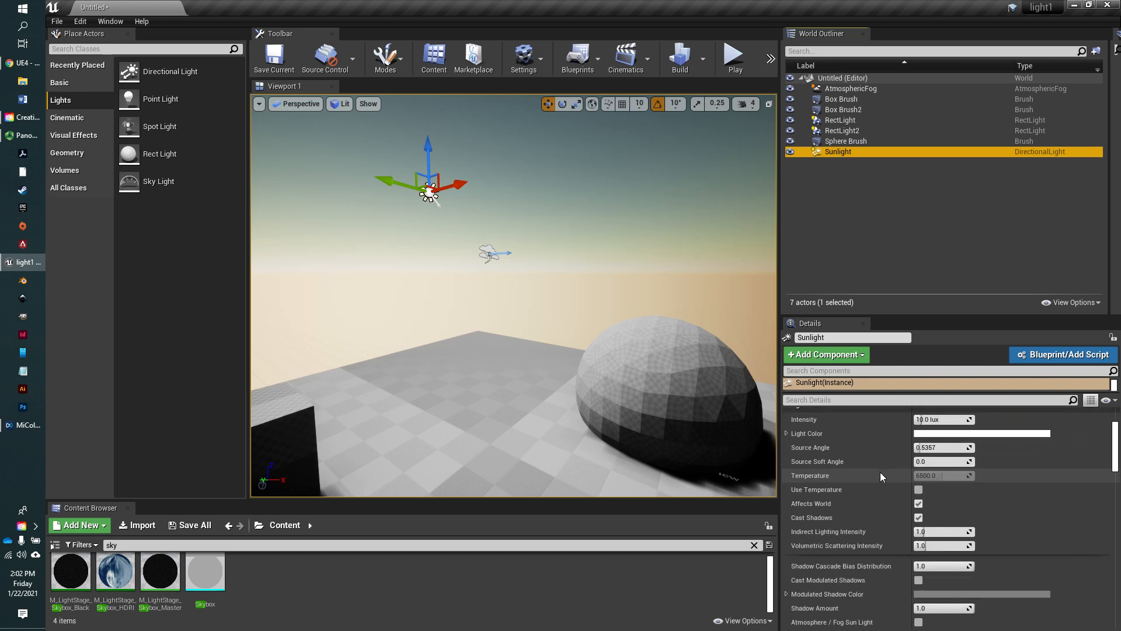
{"action": "scroll", "coordinate": [940, 576], "scroll_direction": "down", "scroll_amount": 8}
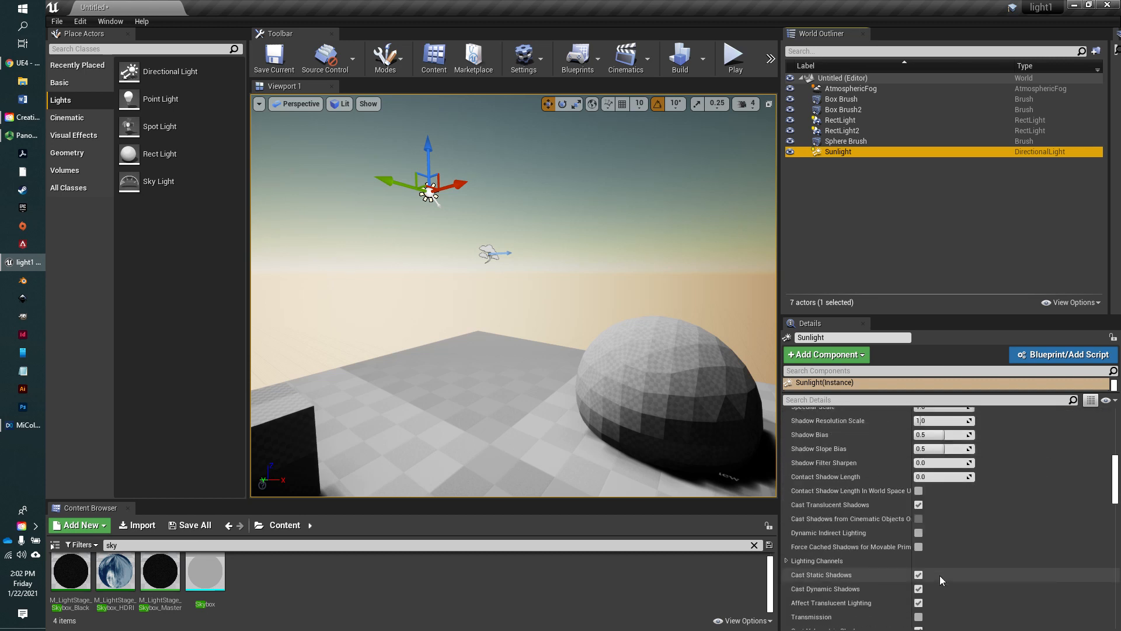
{"action": "left_click", "coordinate": [948, 550]}
{"action": "scroll", "coordinate": [949, 526], "scroll_direction": "up", "scroll_amount": 3}
{"action": "scroll", "coordinate": [943, 464], "scroll_direction": "up", "scroll_amount": 10}
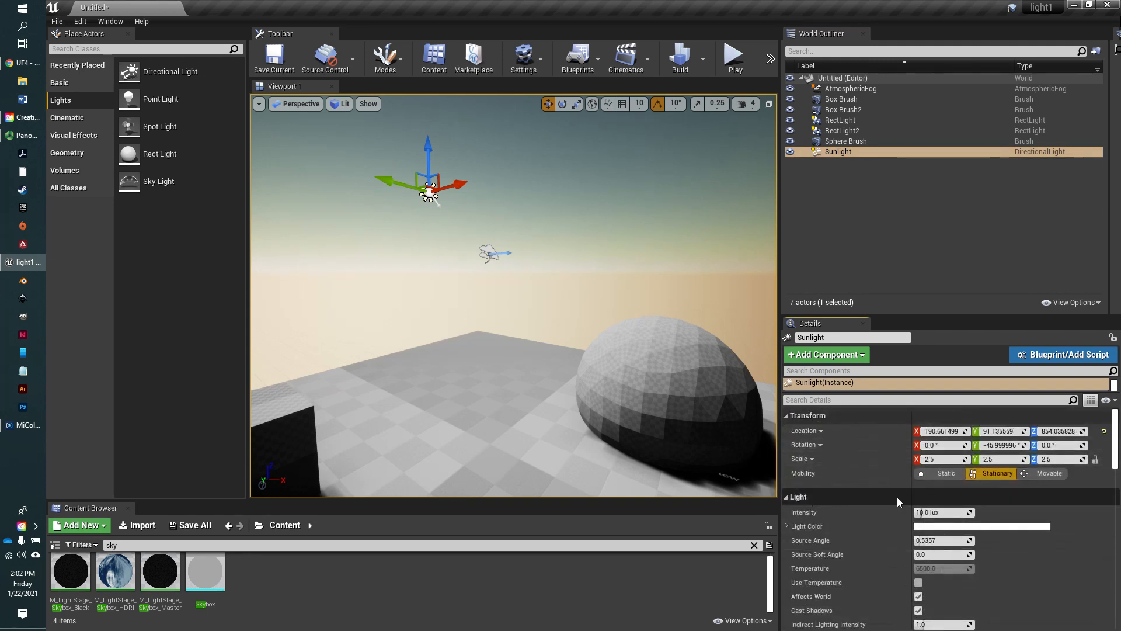
{"action": "scroll", "coordinate": [960, 506], "scroll_direction": "down", "scroll_amount": 2}
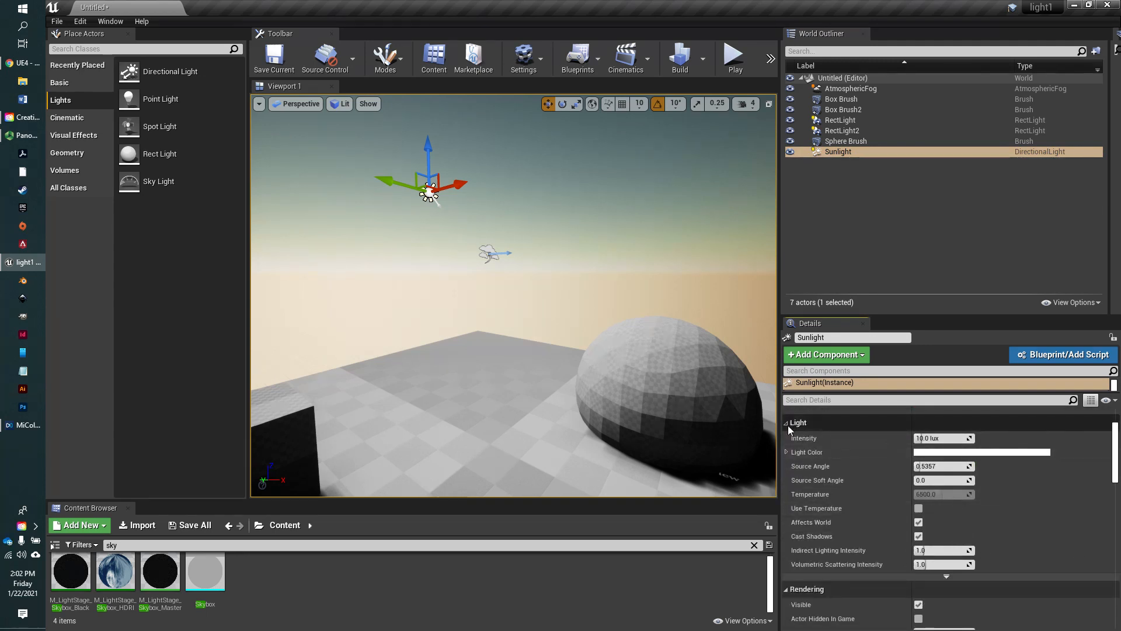
{"action": "left_click", "coordinate": [947, 577]}
{"action": "scroll", "coordinate": [947, 578], "scroll_direction": "down", "scroll_amount": 10}
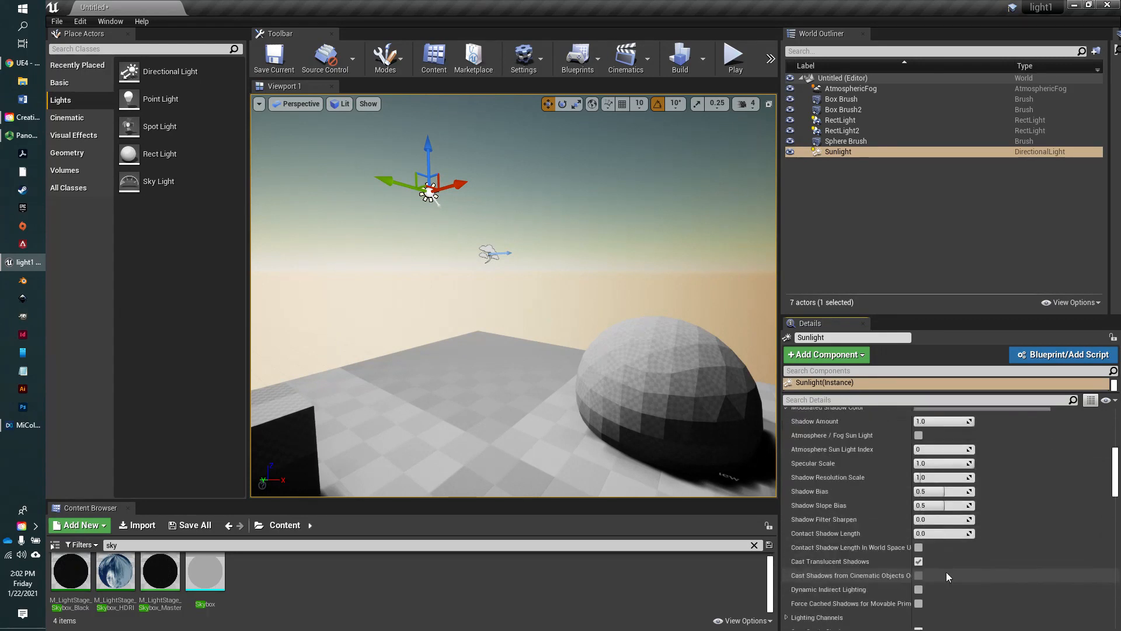
{"action": "scroll", "coordinate": [946, 572], "scroll_direction": "up", "scroll_amount": 2}
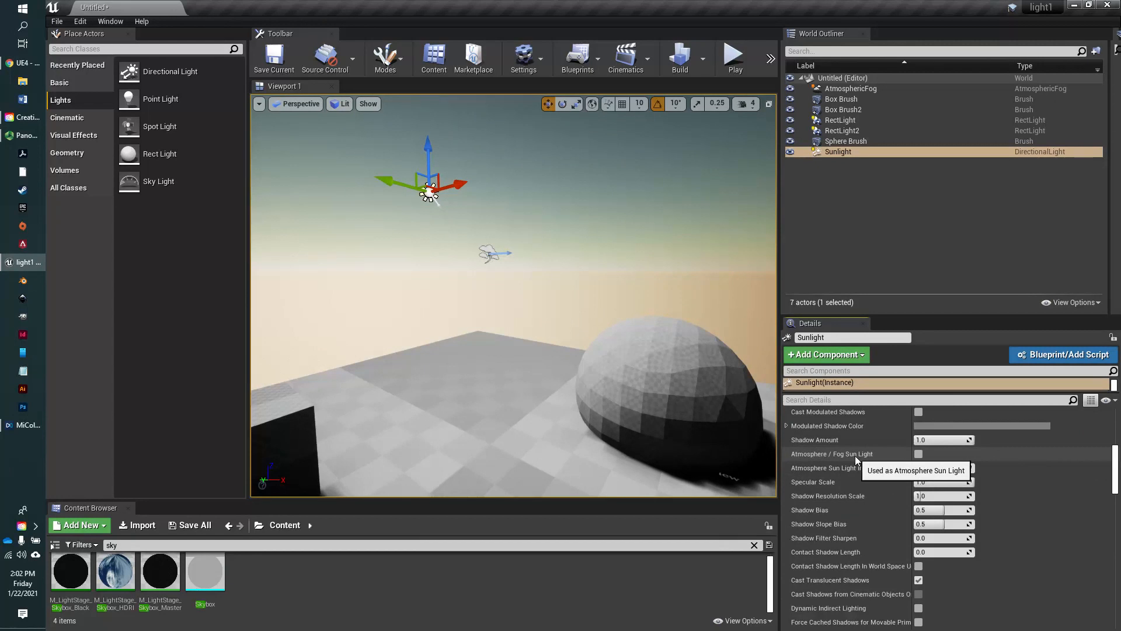
{"action": "left_click", "coordinate": [918, 454]}
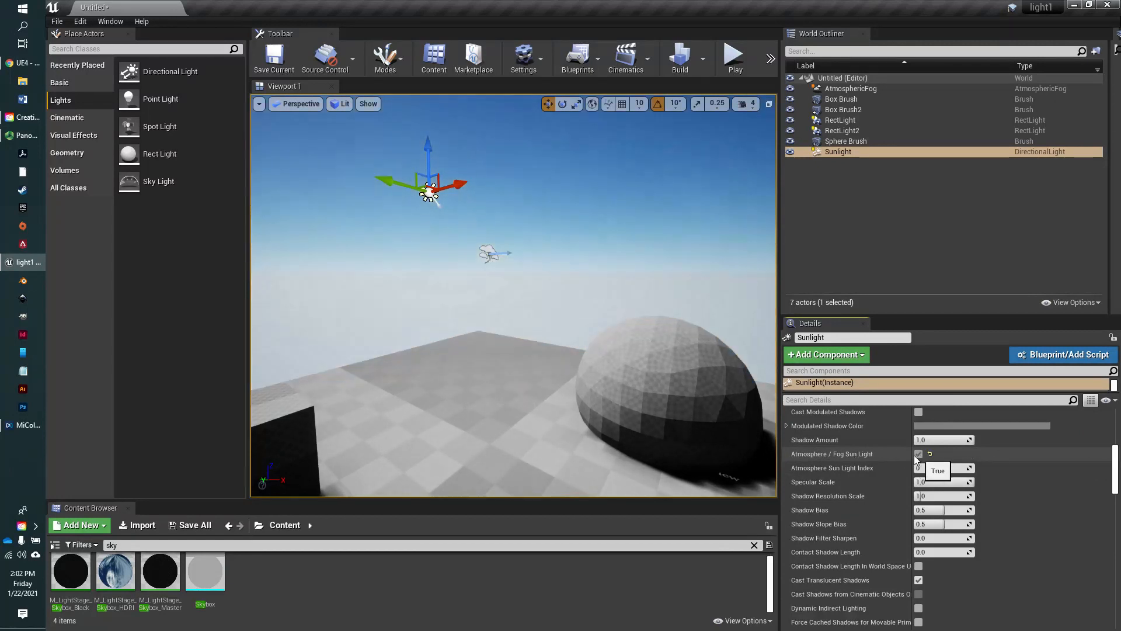
- Search the placeable actors for "sky" and place a BP_Sky_Sphere in the scene near the Sunlight and fog actors
{"action": "right_click_drag", "start_coordinate": [516, 429], "coordinate": [461, 424]}
{"action": "key", "text": "w"}
{"action": "left_click", "coordinate": [80, 48]}
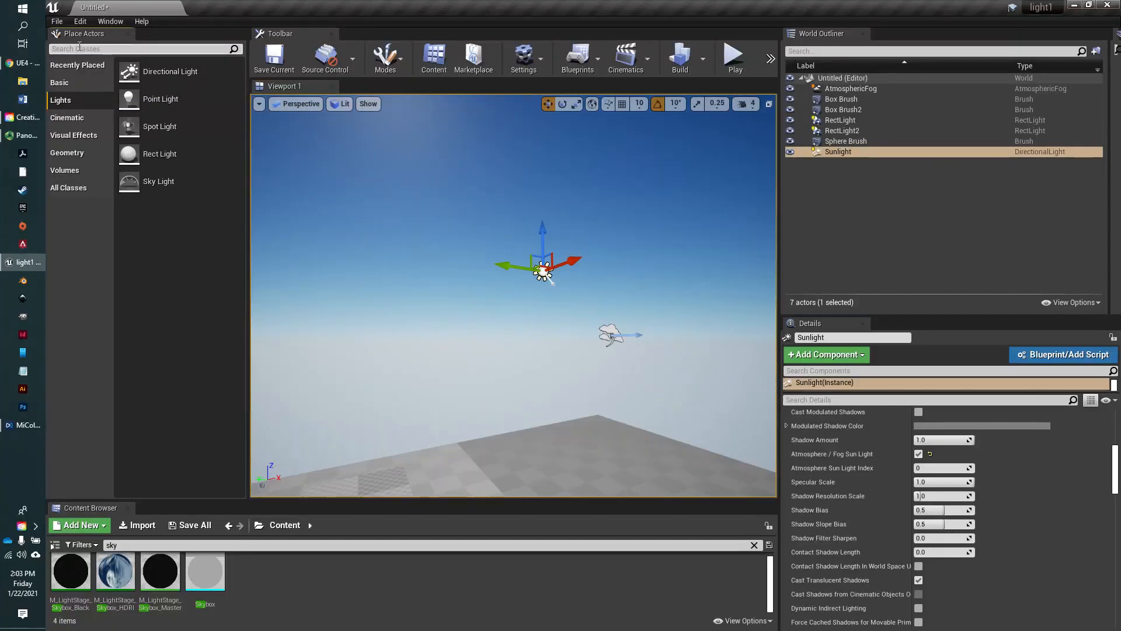
{"action": "type", "text": "sky"}
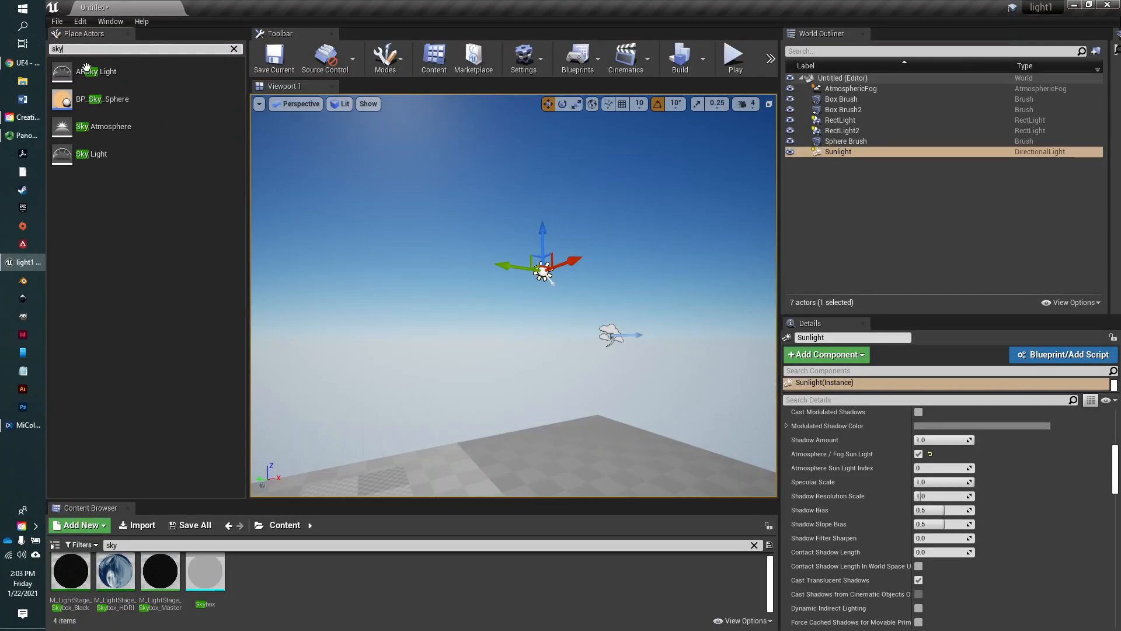
{"action": "left_click_drag", "start_coordinate": [94, 104], "coordinate": [473, 295]}
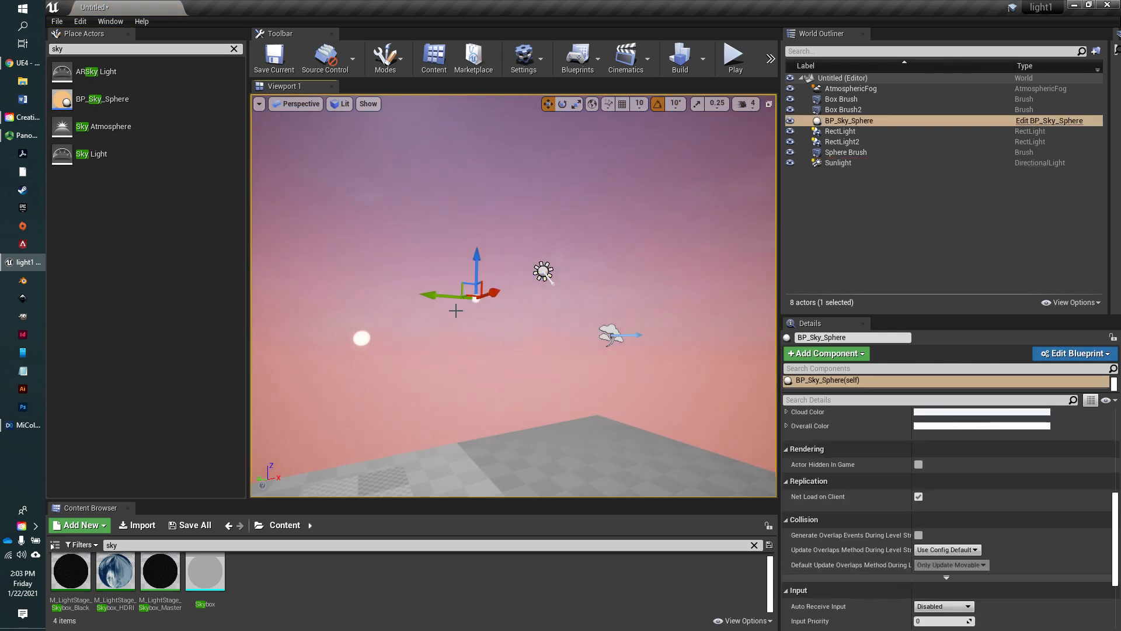
{"action": "left_click_drag", "start_coordinate": [434, 300], "coordinate": [462, 301]}
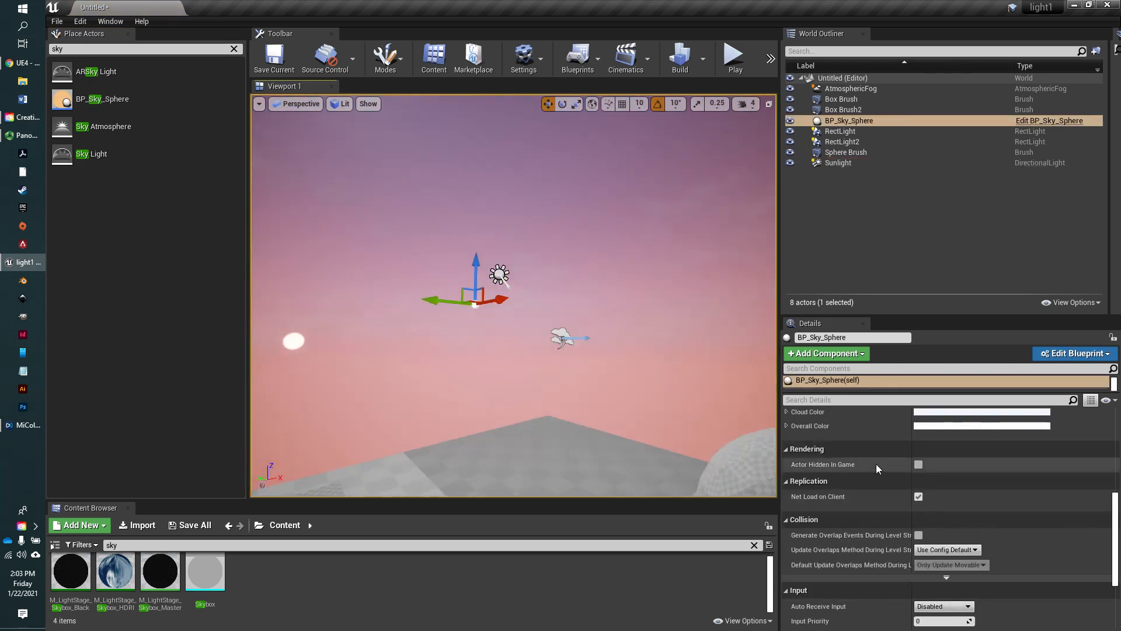
- Assign Sunlight as the Directional Light Actor of the BP_Sky_Sphere
{"action": "scroll", "coordinate": [882, 458], "scroll_direction": "up", "scroll_amount": 10}
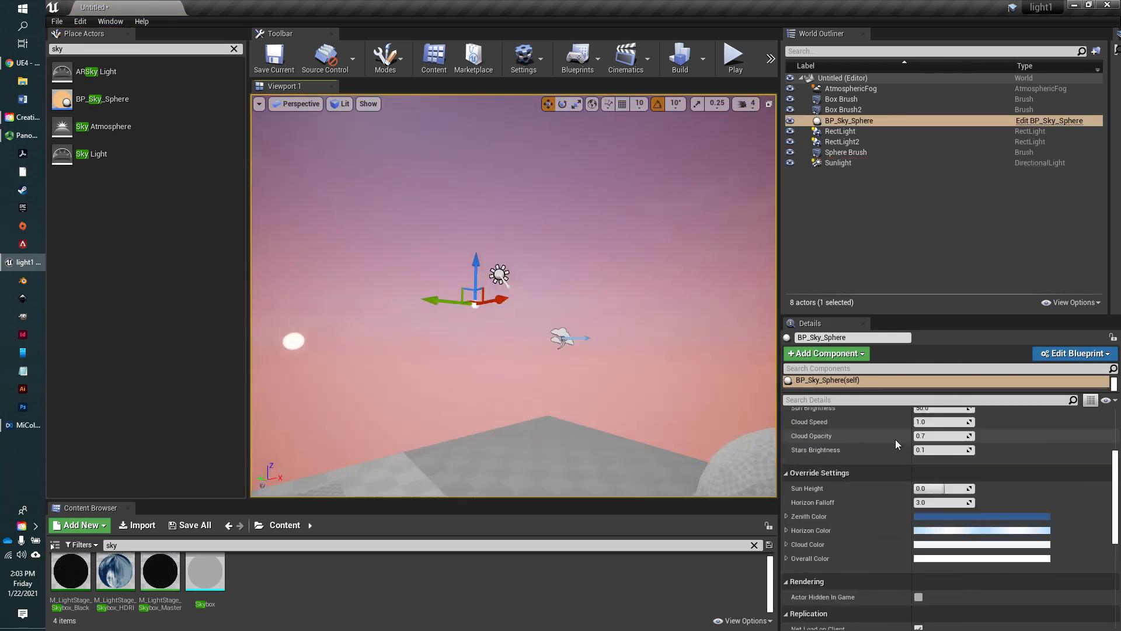
{"action": "scroll", "coordinate": [910, 447], "scroll_direction": "down", "scroll_amount": 1}
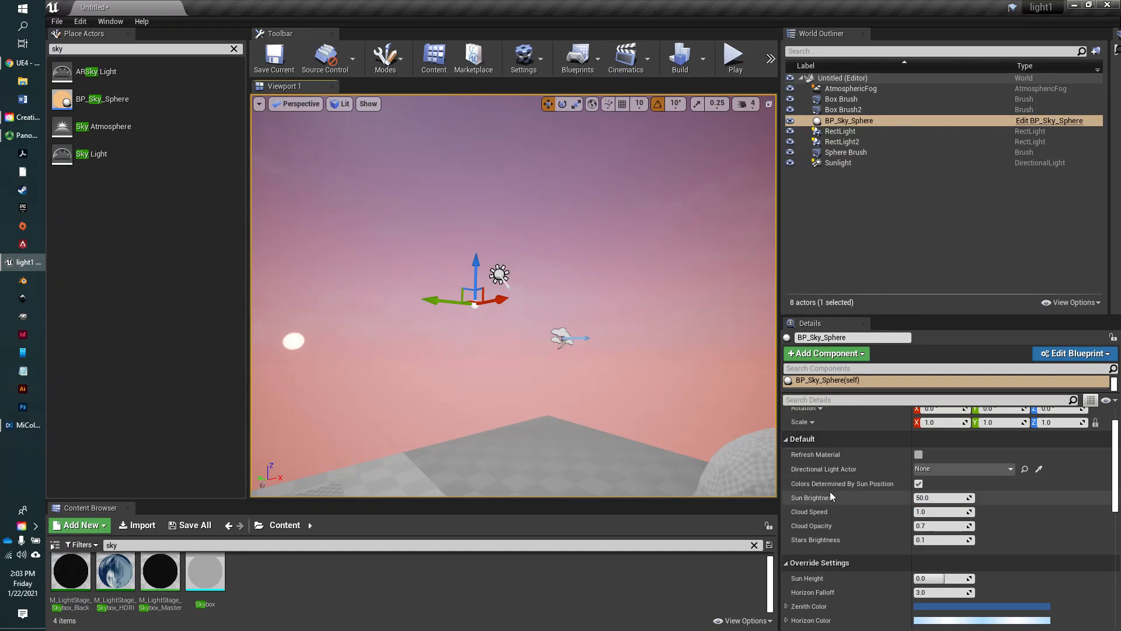
{"action": "scroll", "coordinate": [832, 503], "scroll_direction": "up", "scroll_amount": 1}
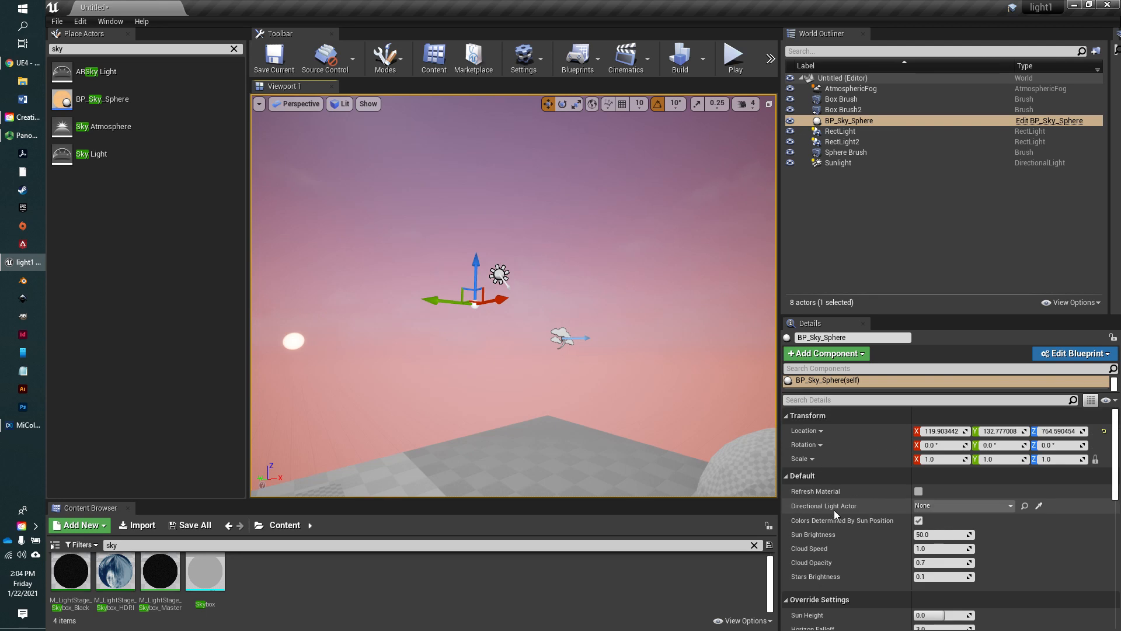
{"action": "mouse_move", "coordinate": [812, 510]}
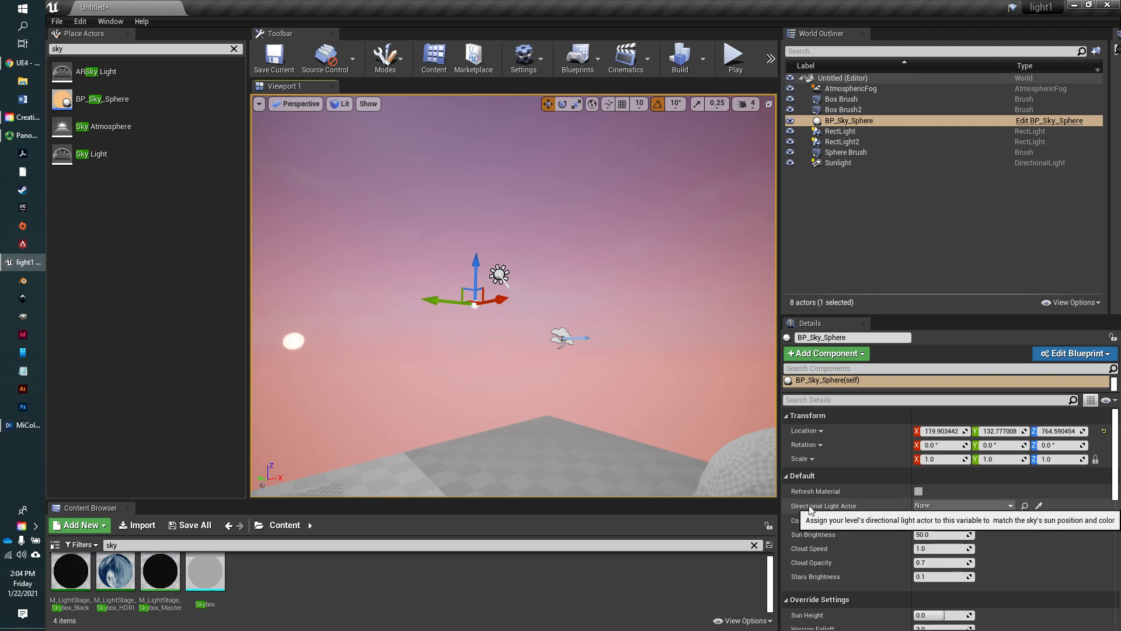
{"action": "left_click", "coordinate": [993, 507]}
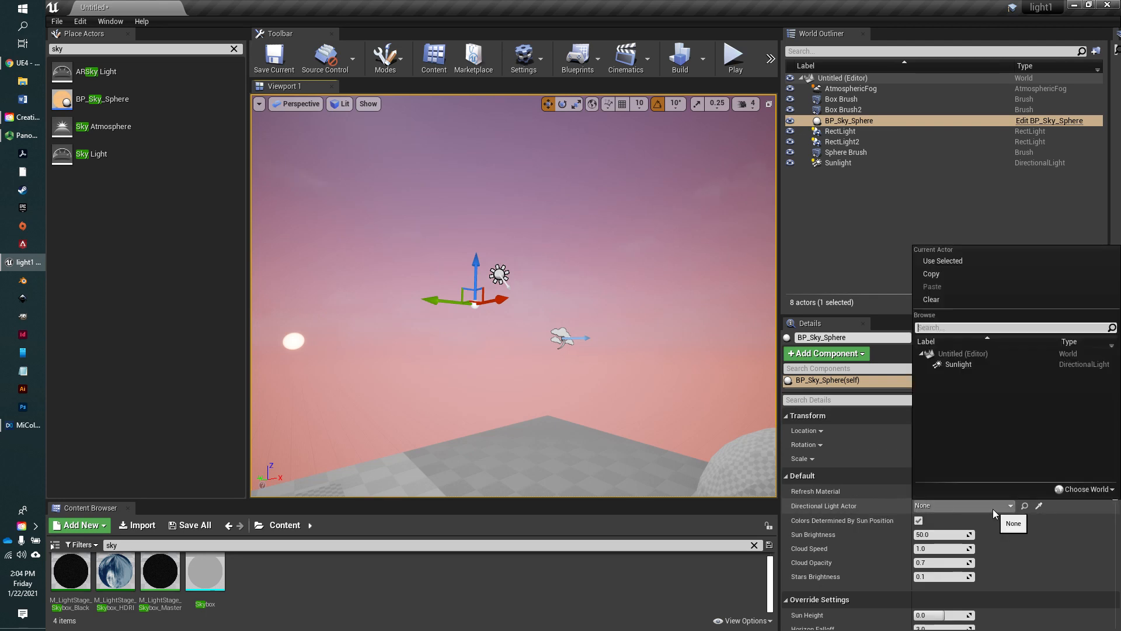
{"action": "left_click", "coordinate": [969, 363]}
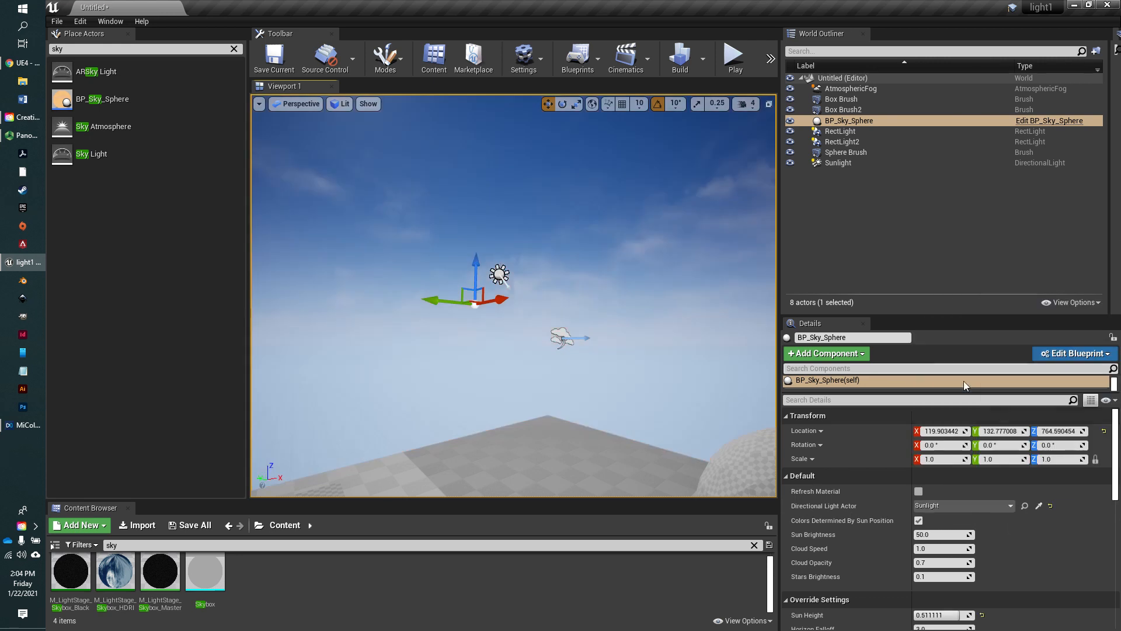
- Raise the sky sphere's Cloud Speed to about 9.73 and its Cloud Opacity to about 0.99
{"action": "right_click_drag", "start_coordinate": [561, 437], "coordinate": [558, 435]}
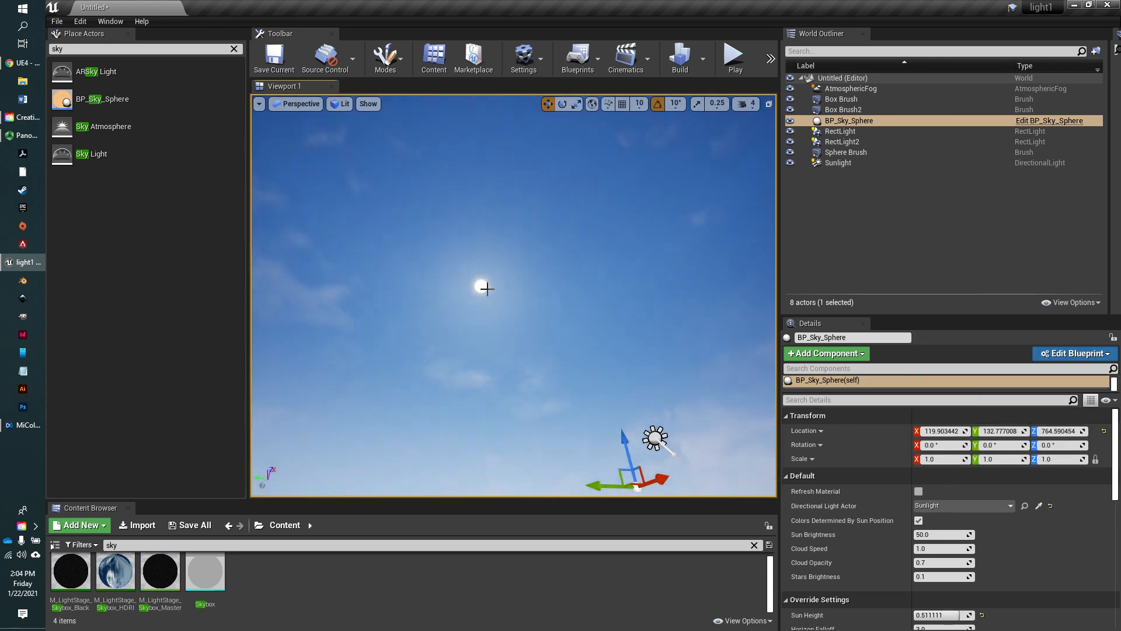
{"action": "right_click_drag", "start_coordinate": [506, 290], "coordinate": [525, 183]}
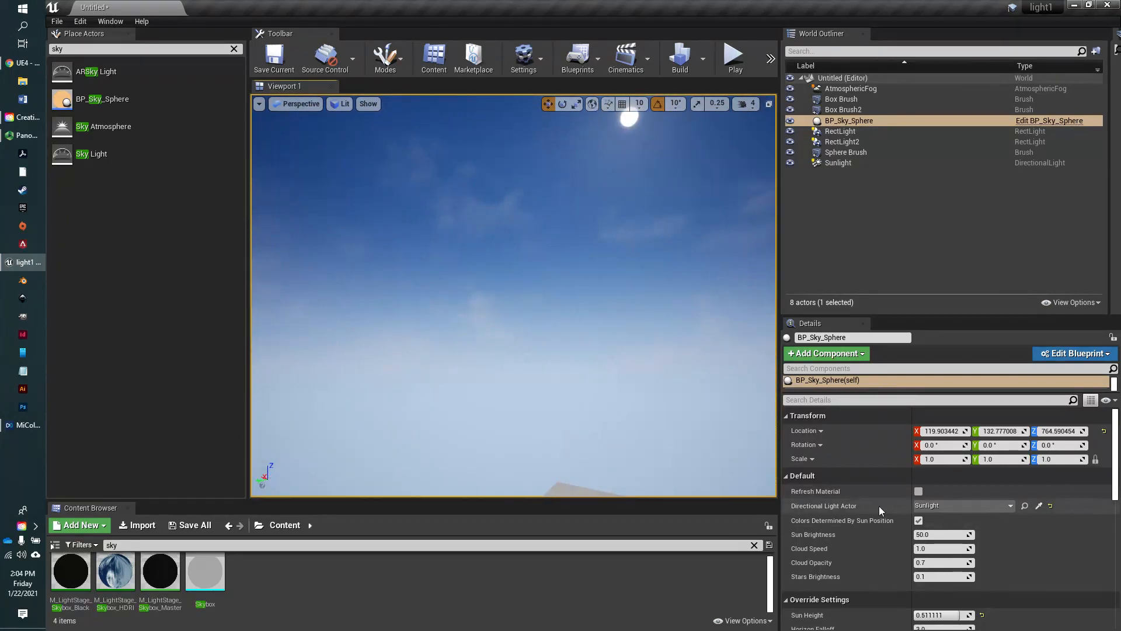
{"action": "scroll", "coordinate": [877, 506], "scroll_direction": "down", "scroll_amount": 3}
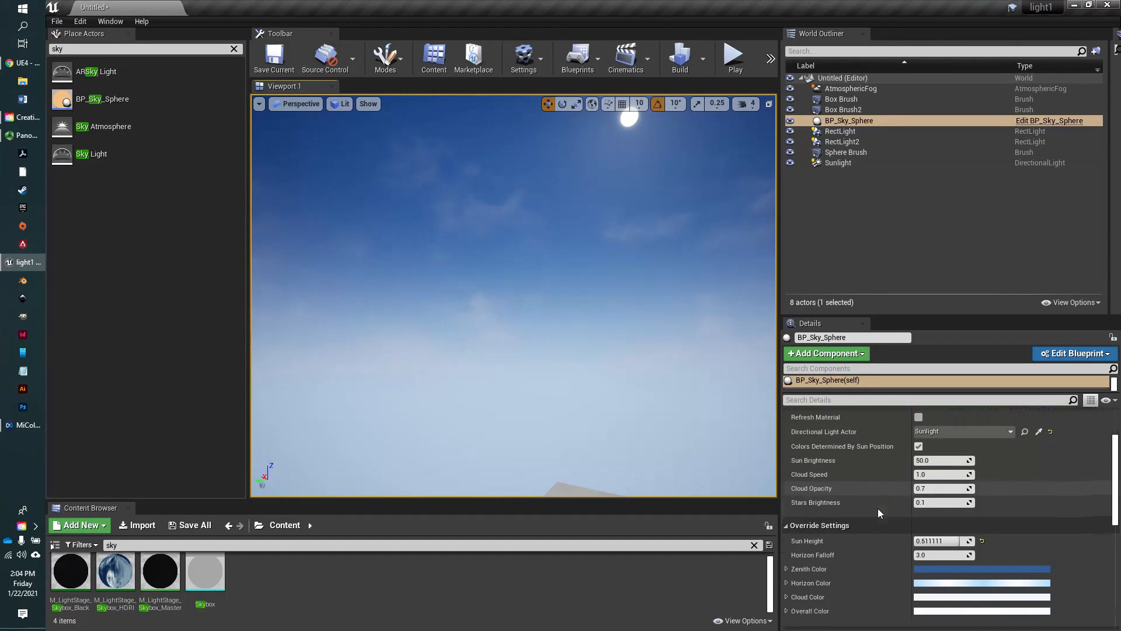
{"action": "scroll", "coordinate": [878, 509], "scroll_direction": "up", "scroll_amount": 1}
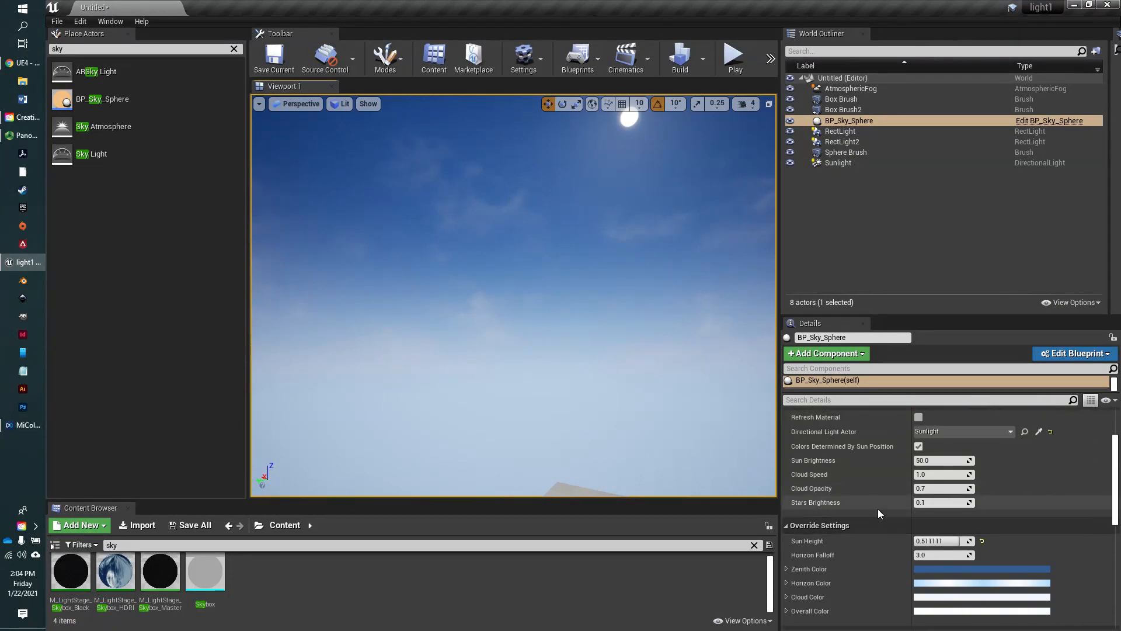
{"action": "left_click_drag", "start_coordinate": [935, 475], "coordinate": [958, 475]}
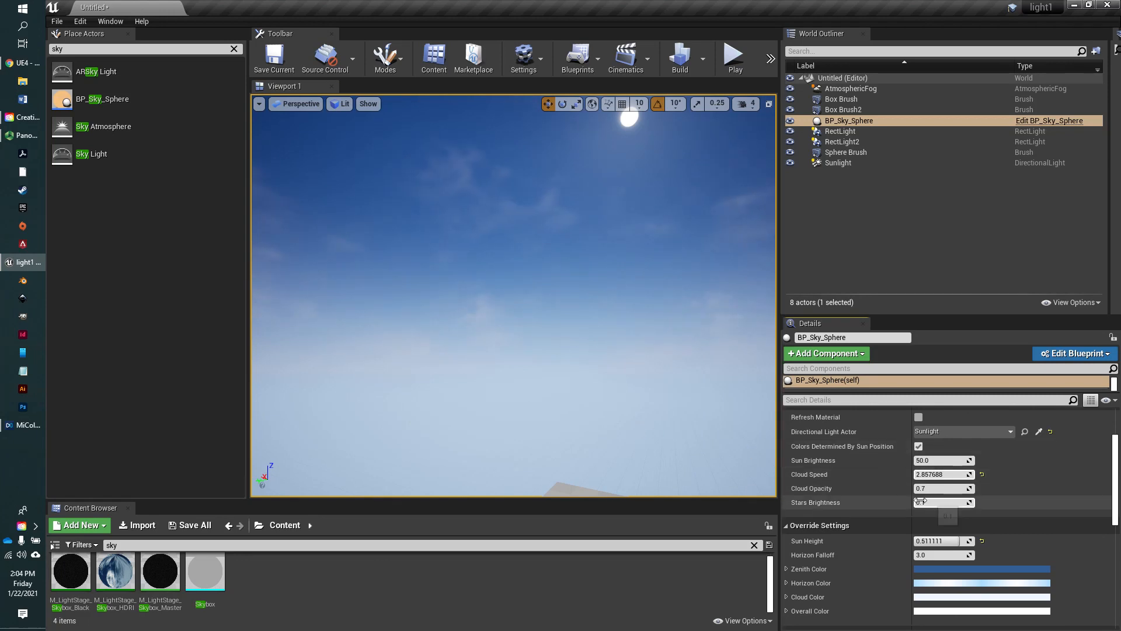
{"action": "mouse_move", "coordinate": [918, 490]}
{"action": "left_mouse_down"}
{"action": "mouse_move", "coordinate": [951, 490]}
{"action": "mouse_move", "coordinate": [932, 474]}
{"action": "left_mouse_up"}
{"action": "right_click_drag", "start_coordinate": [669, 483], "coordinate": [852, 496]}
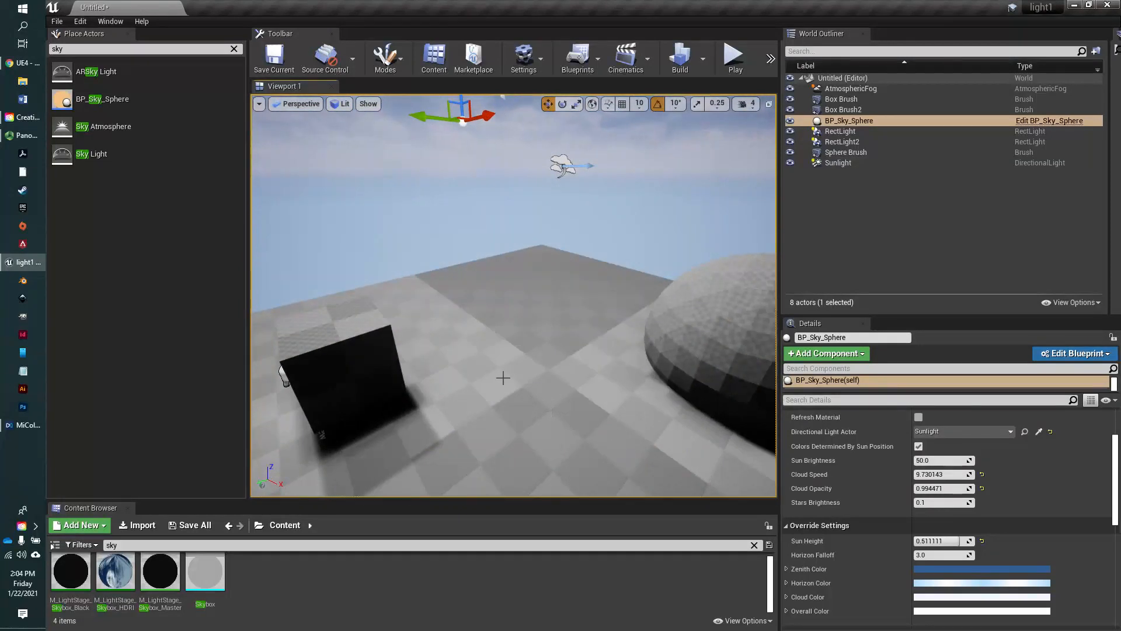
{"action": "scroll", "coordinate": [525, 360], "scroll_direction": "up", "scroll_amount": 4}
{"action": "scroll", "coordinate": [536, 360], "scroll_direction": "down", "scroll_amount": 3}
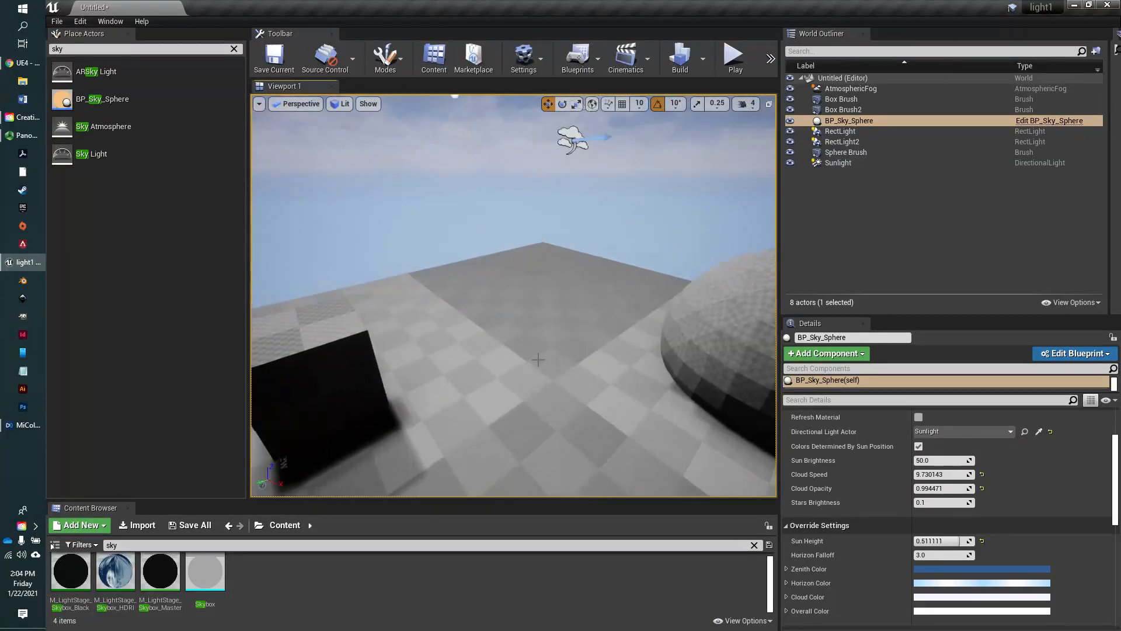
{"action": "right_click_drag", "start_coordinate": [536, 360], "coordinate": [578, 333]}
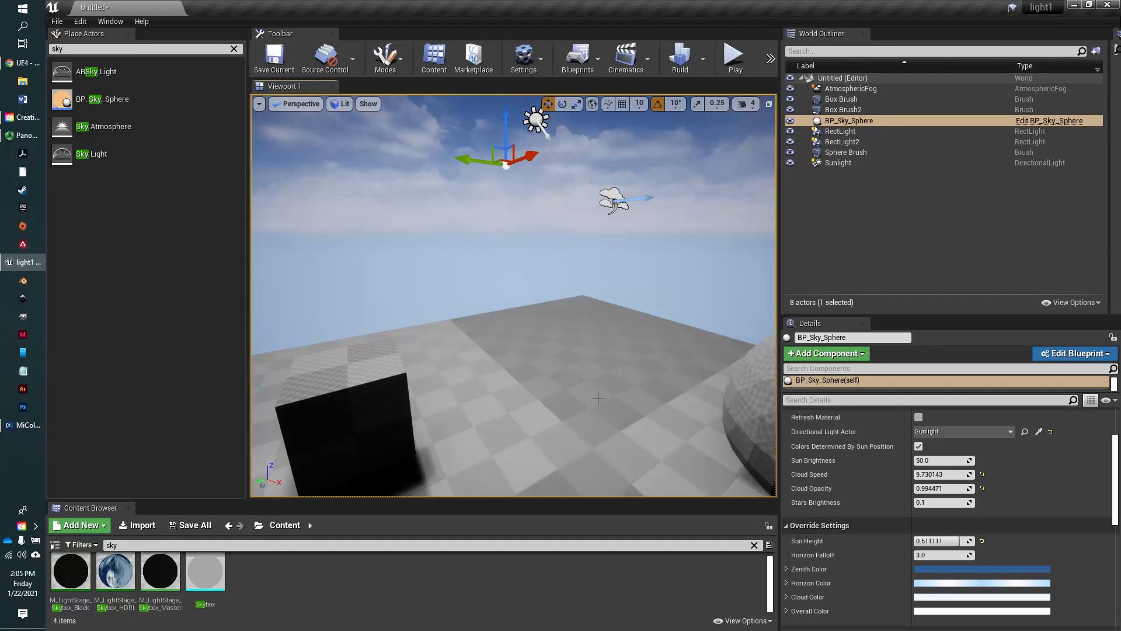
- Search the placeable actors for "fog" and place an Exponential Height Fog above the floor near the sunlight and atmospheric fog
{"action": "left_click", "coordinate": [73, 48]}
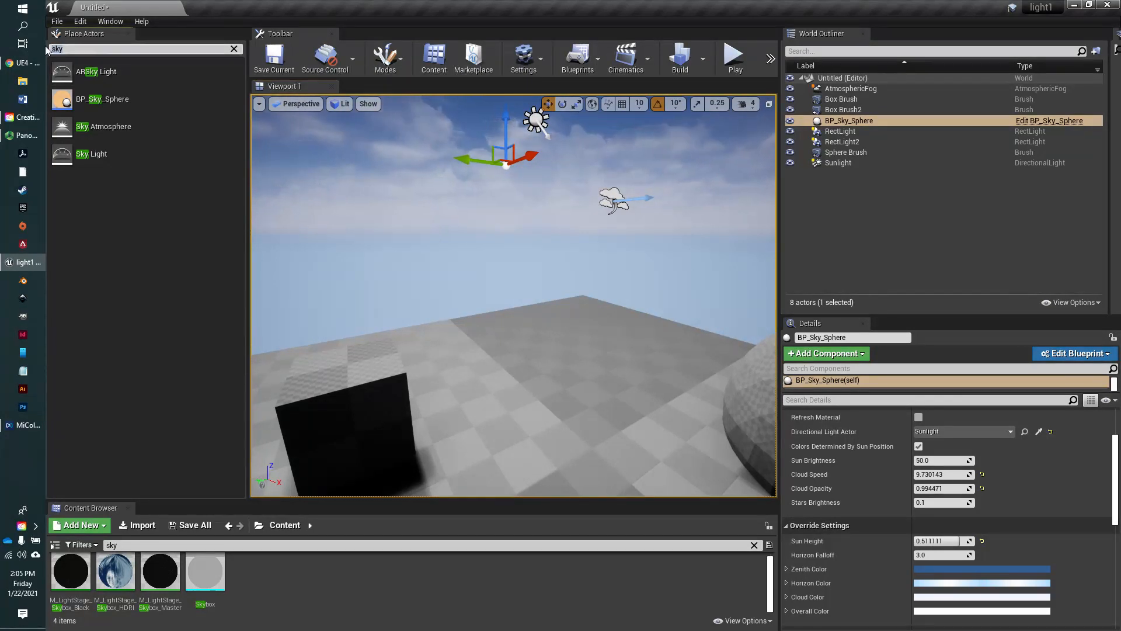
{"action": "type", "text": "fog"}
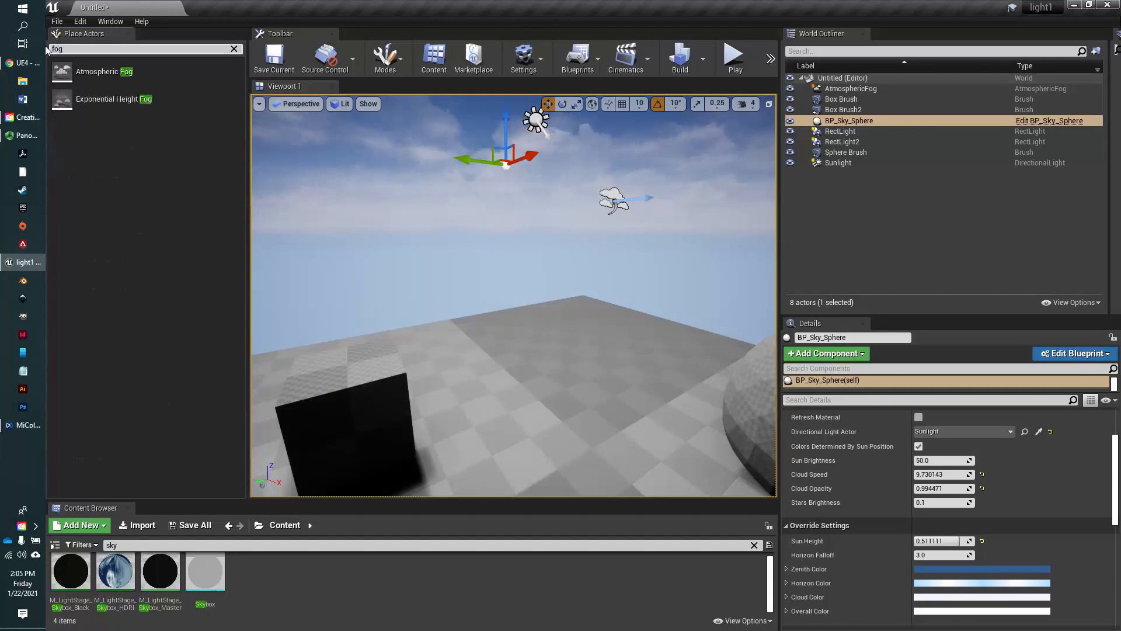
{"action": "left_click_drag", "start_coordinate": [211, 172], "coordinate": [598, 333]}
{"action": "left_click_drag", "start_coordinate": [611, 286], "coordinate": [614, 244]}
{"action": "left_click_drag", "start_coordinate": [644, 296], "coordinate": [468, 284]}
{"action": "right_click_drag", "start_coordinate": [468, 285], "coordinate": [262, 274]}
{"action": "right_click_drag", "start_coordinate": [627, 327], "coordinate": [806, 327]}
{"action": "right_click_drag", "start_coordinate": [514, 295], "coordinate": [653, 343]}
{"action": "key", "text": "s"}
{"action": "scroll", "coordinate": [882, 439], "scroll_direction": "up", "scroll_amount": 2}
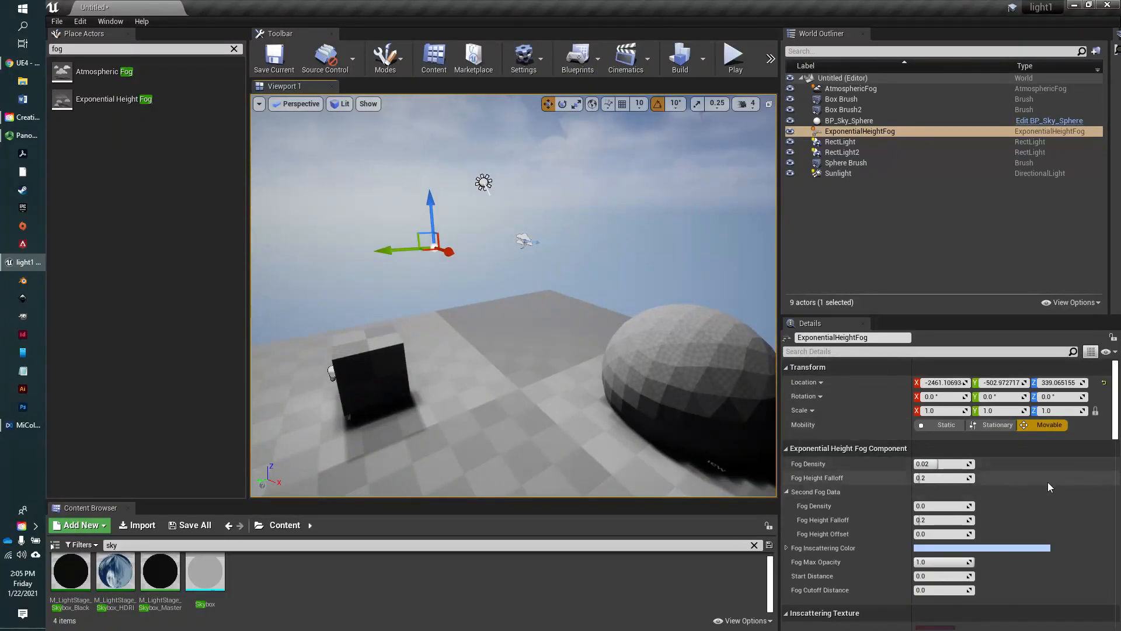
- Enable Volumetric Fog on the ExponentialHeightFog actor
{"action": "scroll", "coordinate": [895, 494], "scroll_direction": "down", "scroll_amount": 4}
{"action": "scroll", "coordinate": [895, 492], "scroll_direction": "down", "scroll_amount": 5}
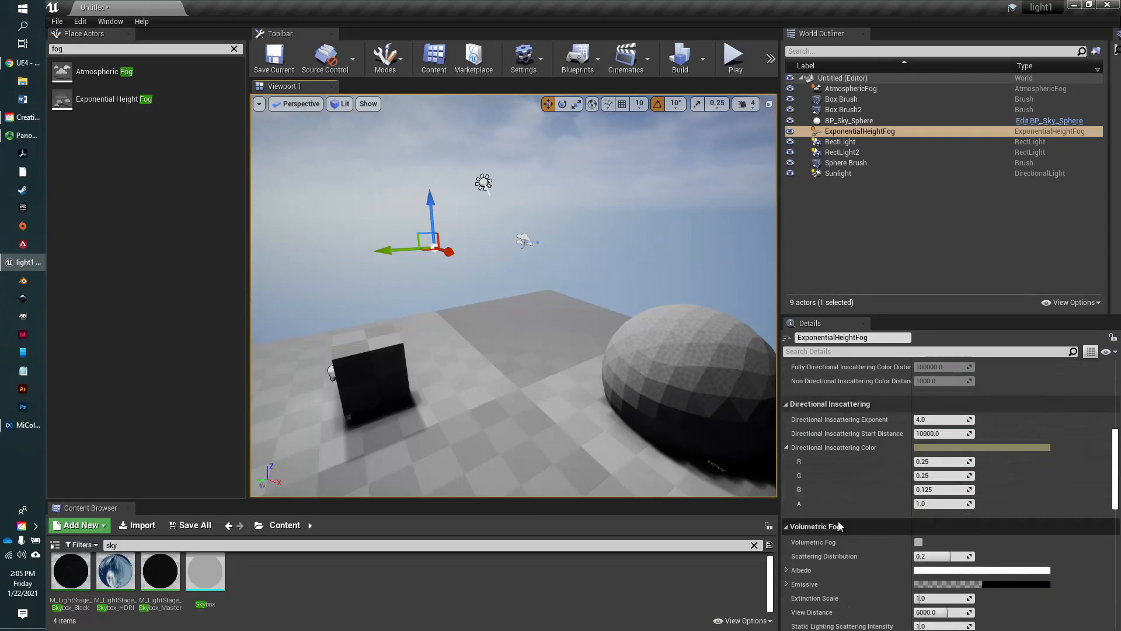
{"action": "left_click", "coordinate": [919, 542]}
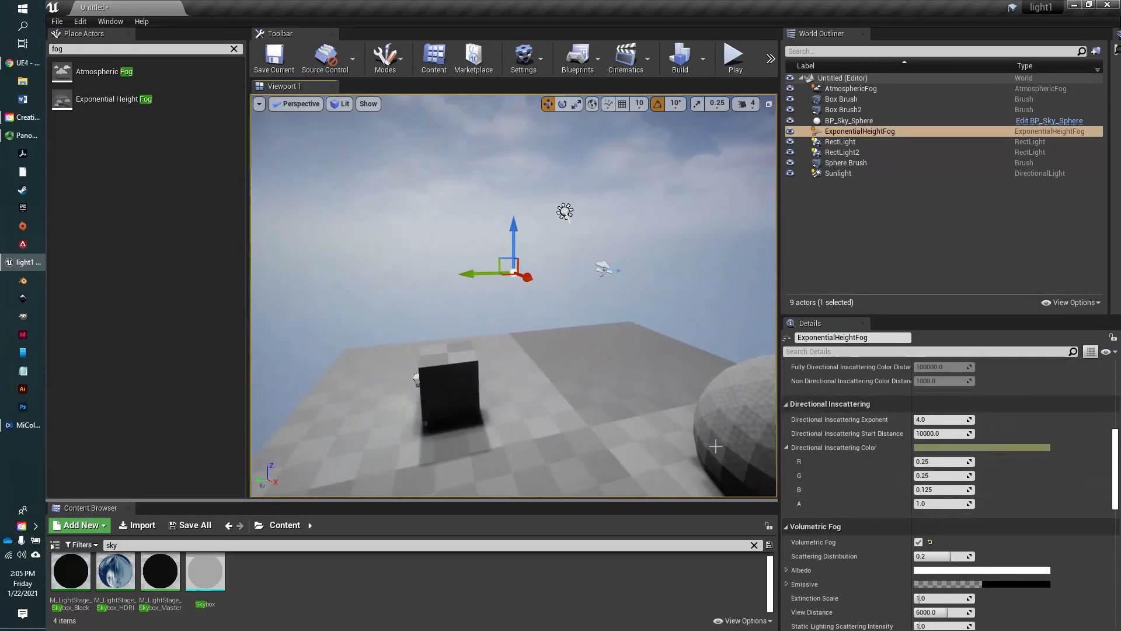
- Set the main fog's density to about 0.043 and height falloff to about 0.35, and the second fog's to 0.04 and about 0.90
{"action": "scroll", "coordinate": [895, 444], "scroll_direction": "up", "scroll_amount": 8}
{"action": "scroll", "coordinate": [902, 450], "scroll_direction": "down", "scroll_amount": 1}
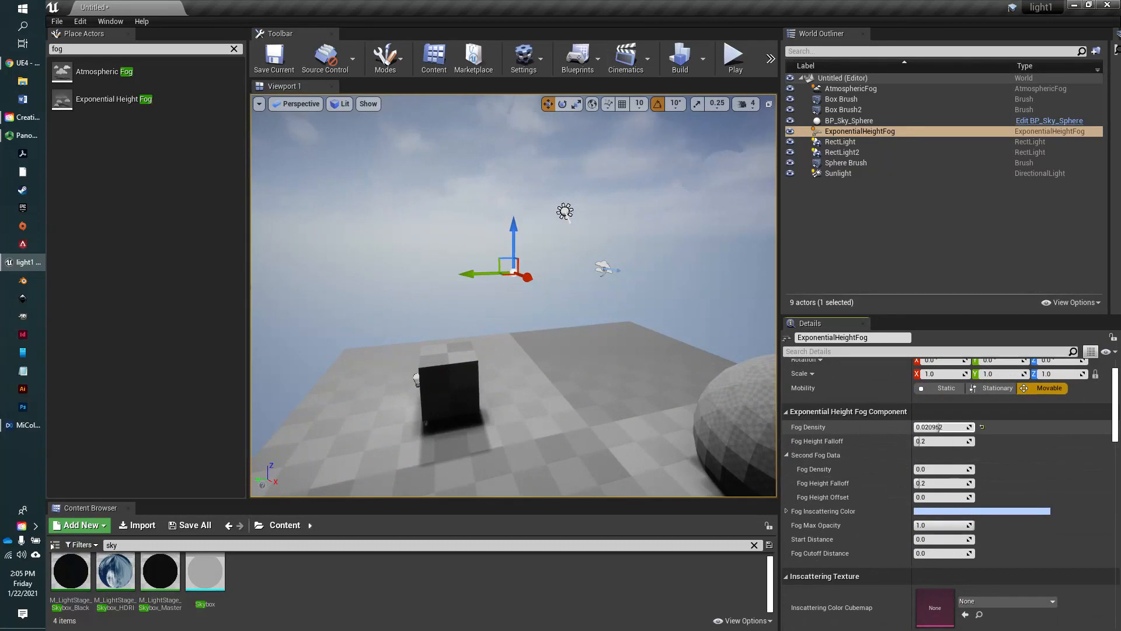
{"action": "left_click_drag", "start_coordinate": [939, 427], "coordinate": [963, 426]}
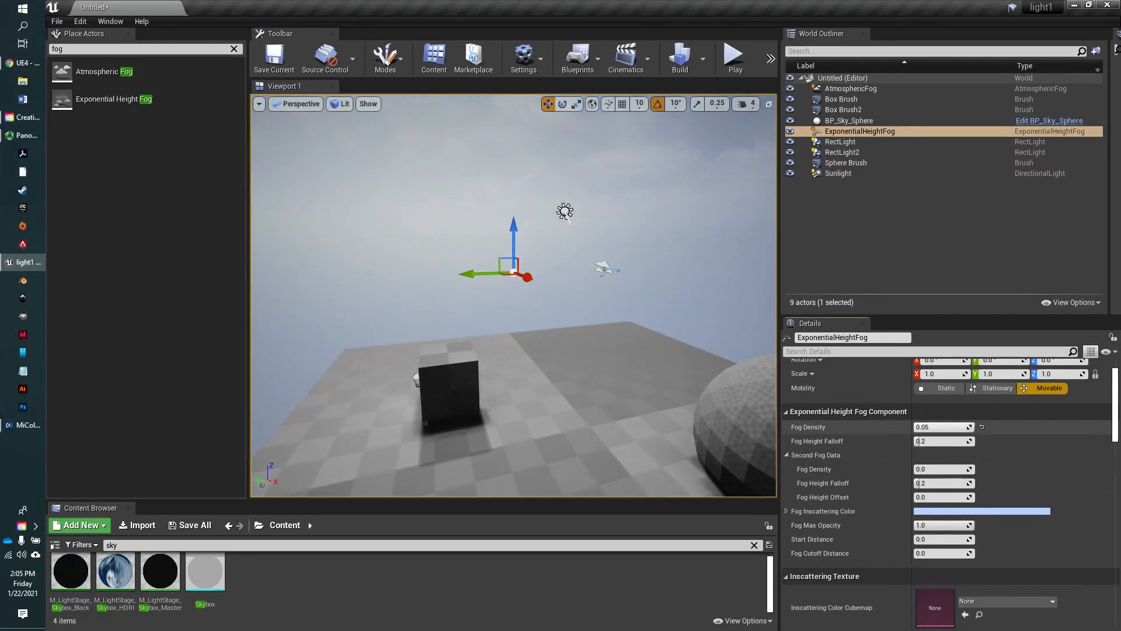
{"action": "left_click_drag", "start_coordinate": [929, 440], "coordinate": [952, 469]}
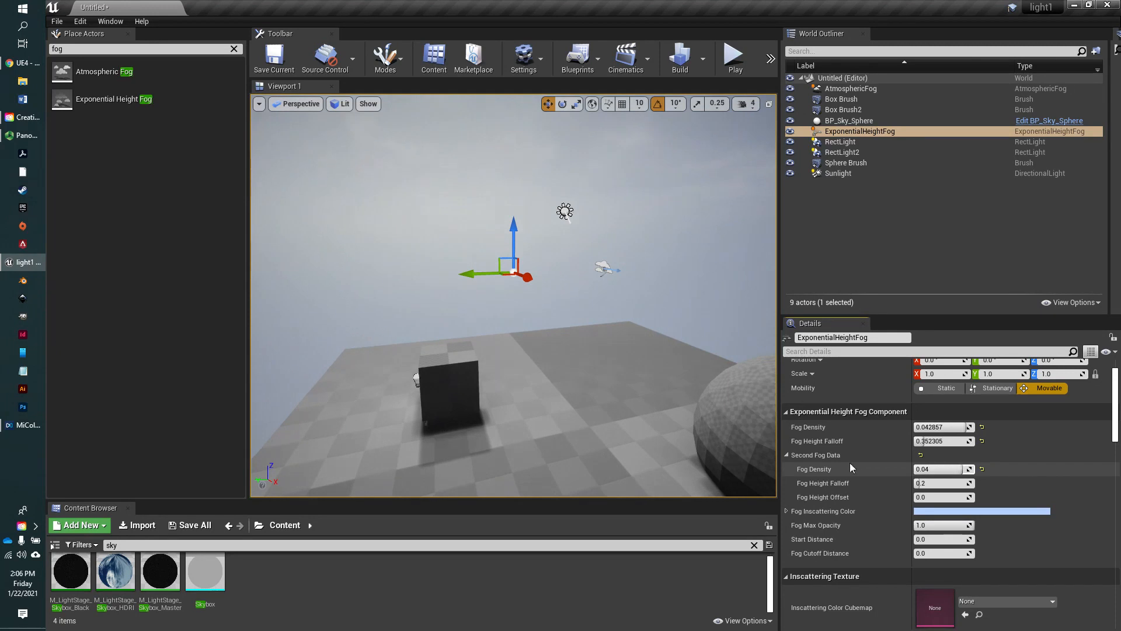
{"action": "left_click_drag", "start_coordinate": [921, 483], "coordinate": [949, 483]}
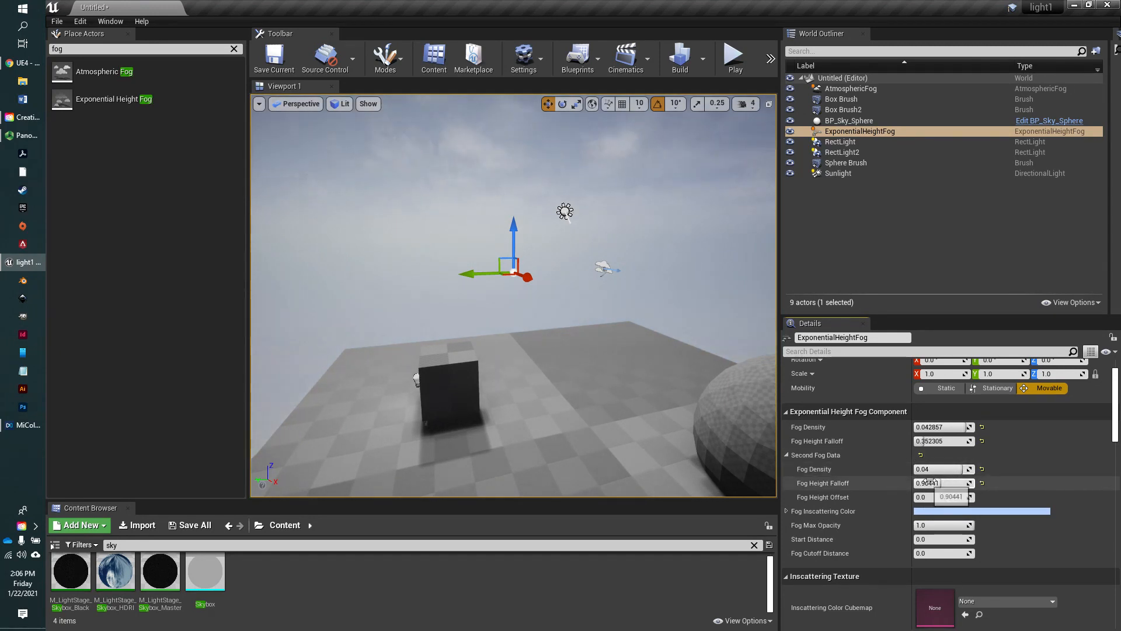
- Set the volumetric fog's Scattering Distribution to about 0.40, Extinction Scale to about 9.72 and View Distance to about 1600
{"action": "scroll", "coordinate": [917, 524], "scroll_direction": "down", "scroll_amount": 5}
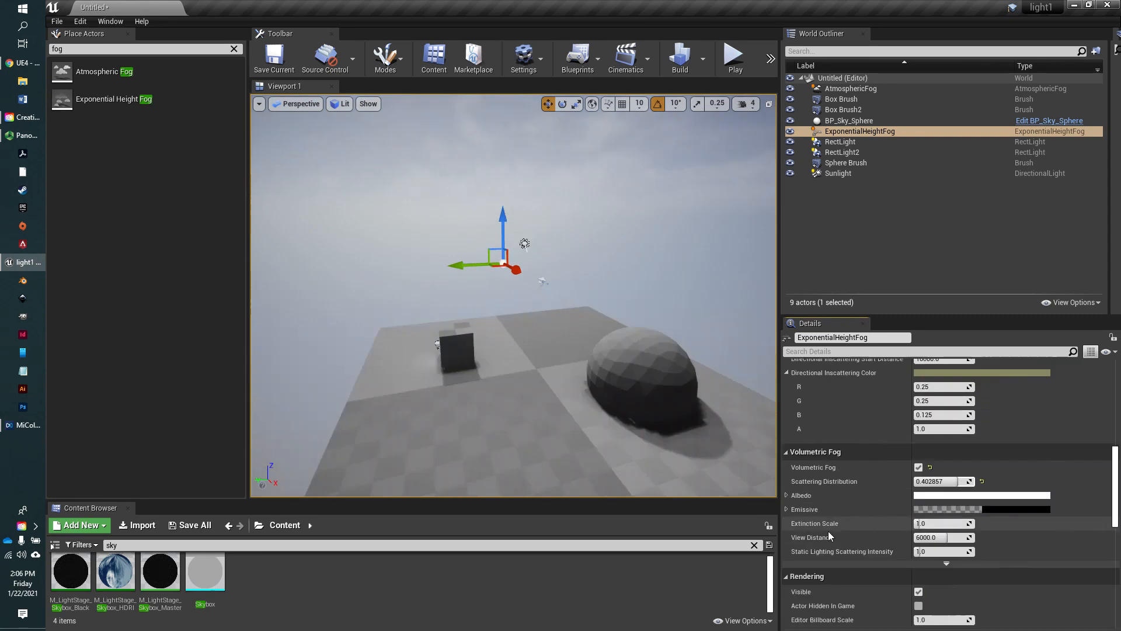
{"action": "mouse_move", "coordinate": [803, 530]}
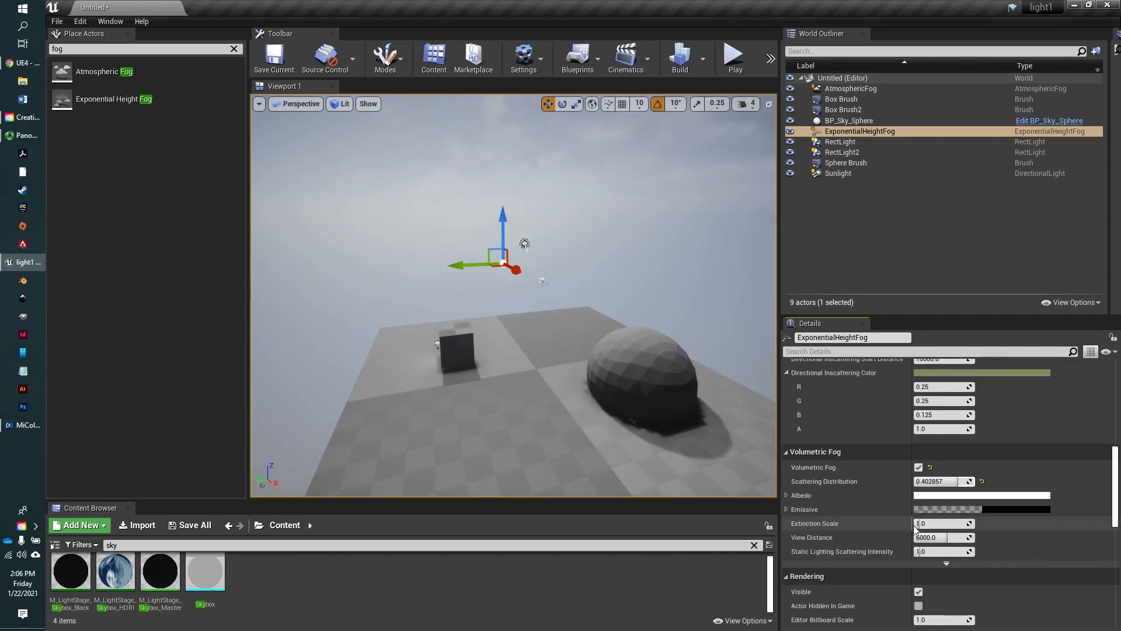
{"action": "left_click_drag", "start_coordinate": [921, 524], "coordinate": [974, 524]}
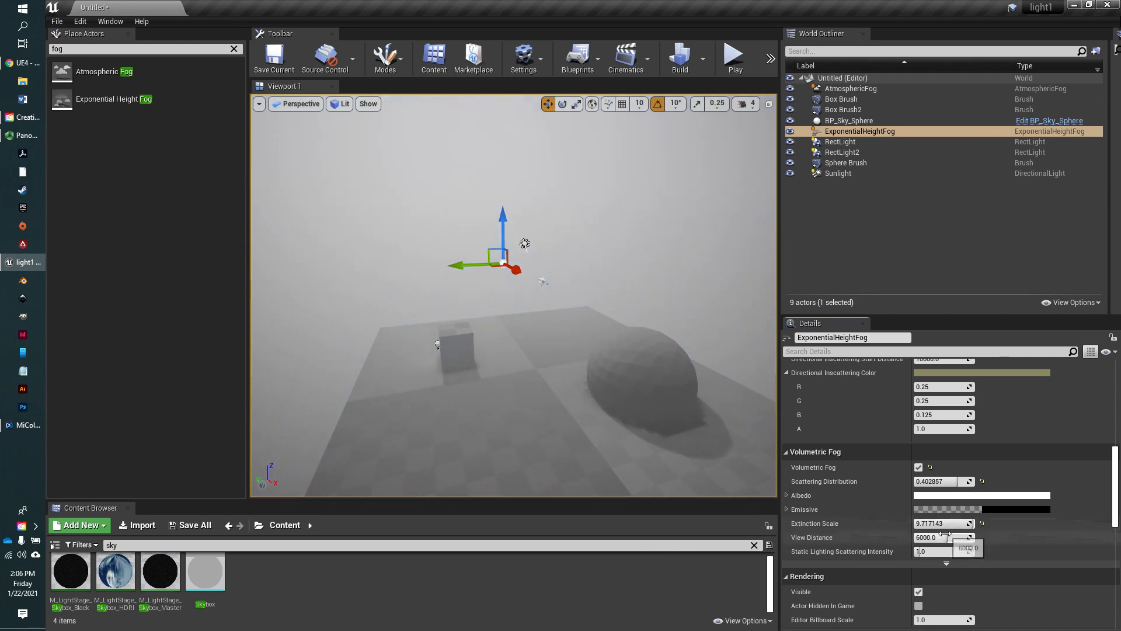
{"action": "left_click_drag", "start_coordinate": [919, 537], "coordinate": [872, 538]}
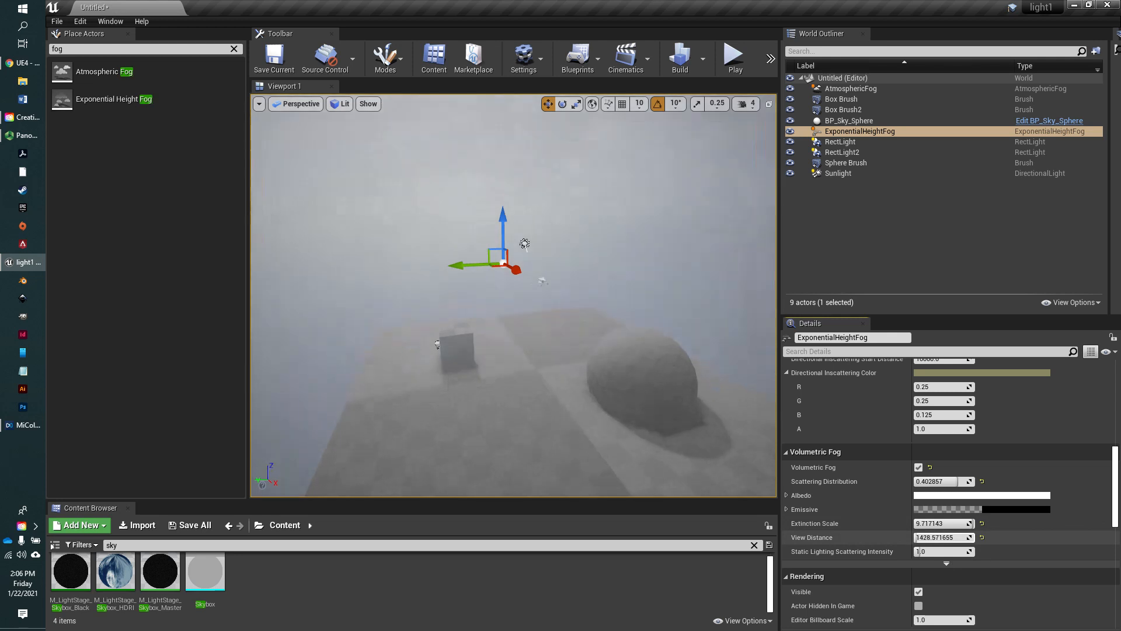
{"action": "right_click_drag", "start_coordinate": [614, 408], "coordinate": [620, 441]}
{"action": "scroll", "coordinate": [616, 412], "scroll_direction": "up", "scroll_amount": 8}
{"action": "scroll", "coordinate": [616, 412], "scroll_direction": "down", "scroll_amount": 5}
{"action": "scroll", "coordinate": [616, 412], "scroll_direction": "up", "scroll_amount": 5}
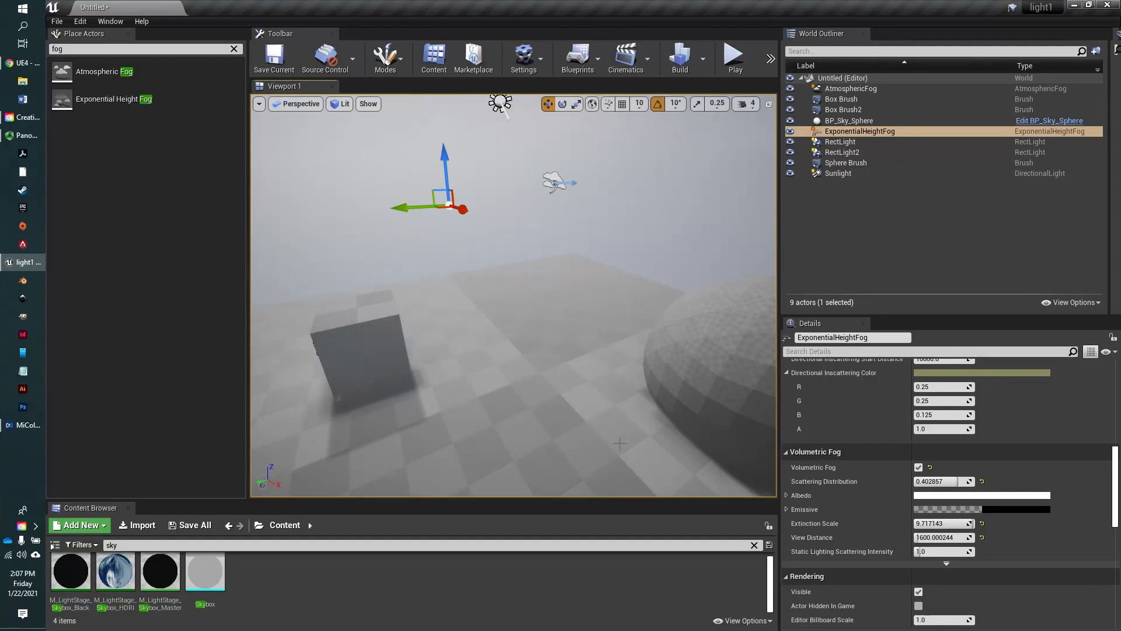